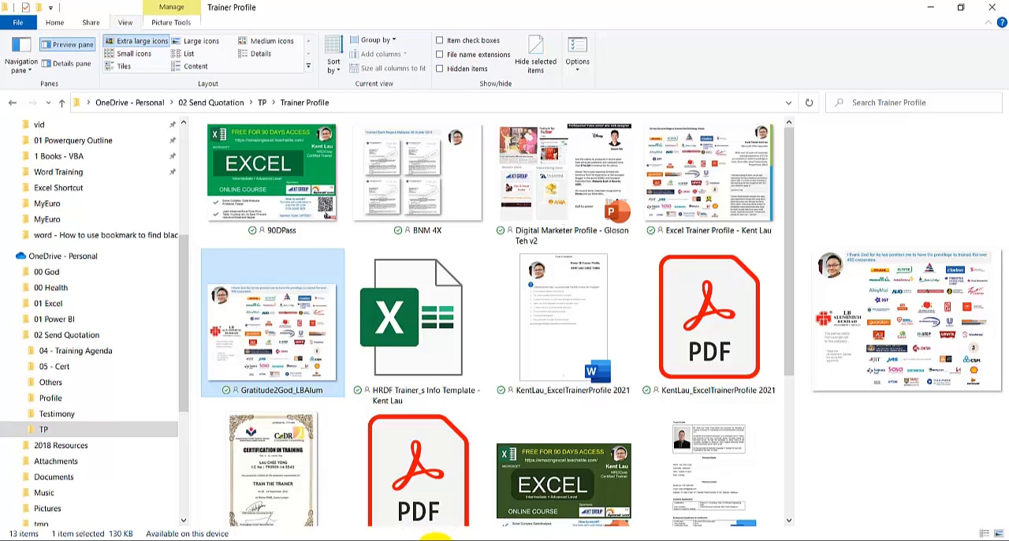
# - Switch to the TTT Course document in Word and examine the module entries and page numbers in its table of contents
pyautogui.moveTo(435, 538)
pyautogui.click(486, 505)
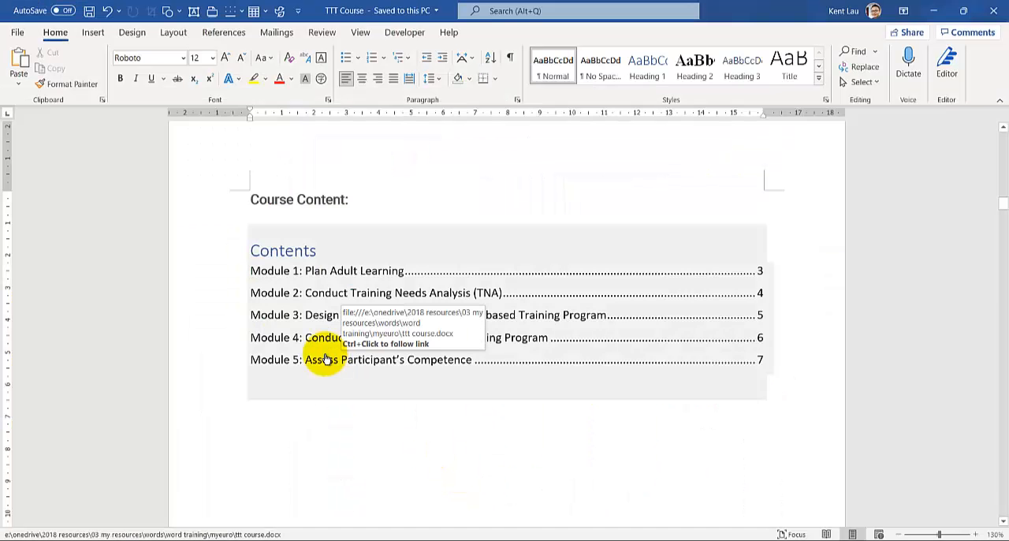
pyautogui.keyDown('ctrl'); pyautogui.scroll(-3, 328, 360); pyautogui.keyUp('ctrl')
pyautogui.keyDown('ctrl'); pyautogui.scroll(-1, 315, 359); pyautogui.keyUp('ctrl')
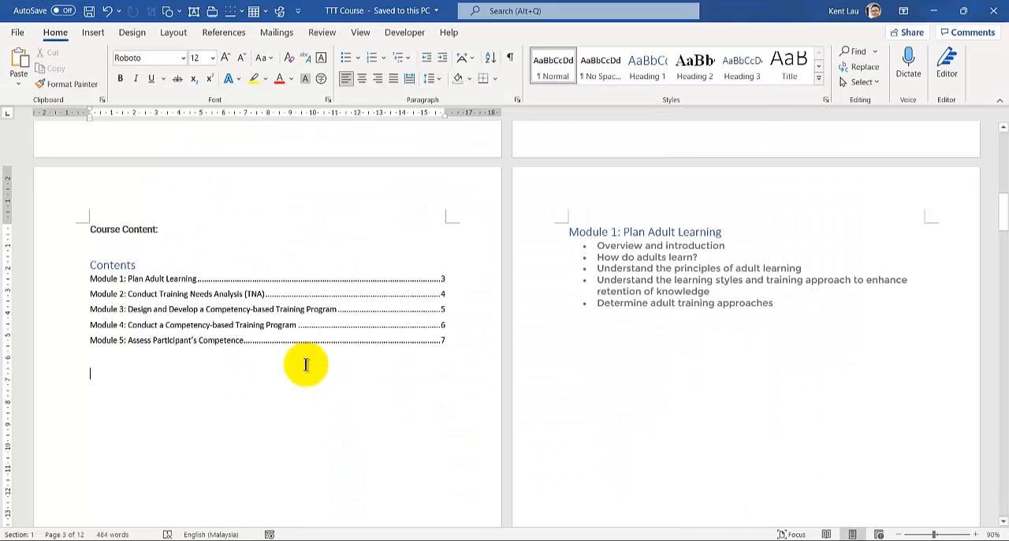
pyautogui.keyDown('ctrl'); pyautogui.scroll(-1, 306, 364); pyautogui.keyUp('ctrl')
pyautogui.moveTo(560, 245)
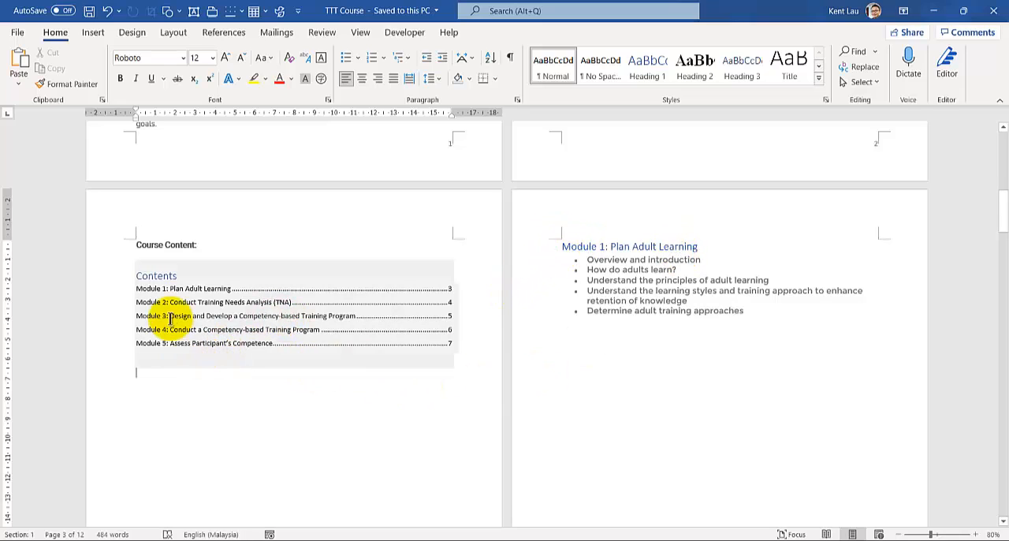
pyautogui.scroll(-2, 122, 406)
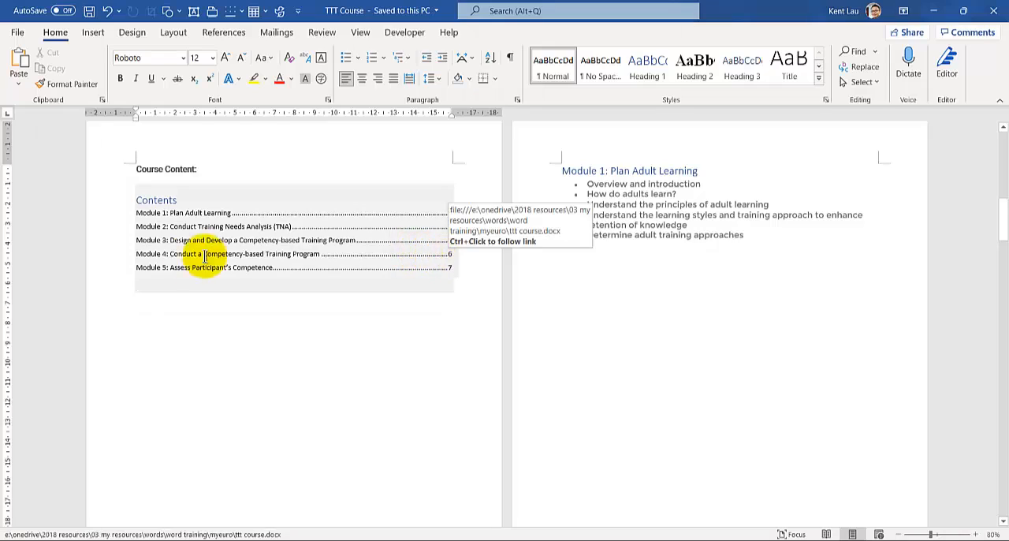
# - Follow the Module 5 entry of the table of contents to its page and look through the remaining pages
pyautogui.click(453, 272)
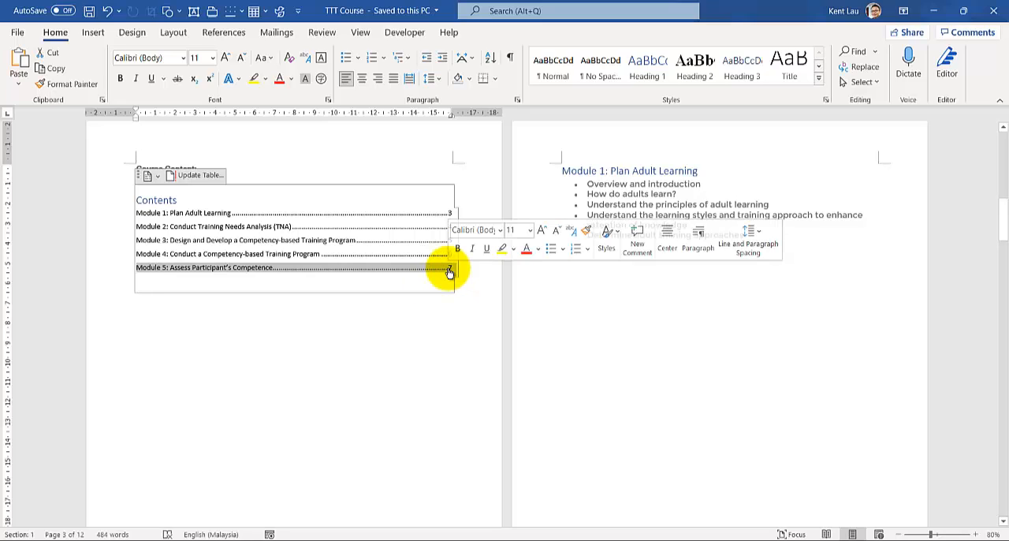
pyautogui.keyDown('ctrl'); pyautogui.click(449, 272); pyautogui.keyUp('ctrl')
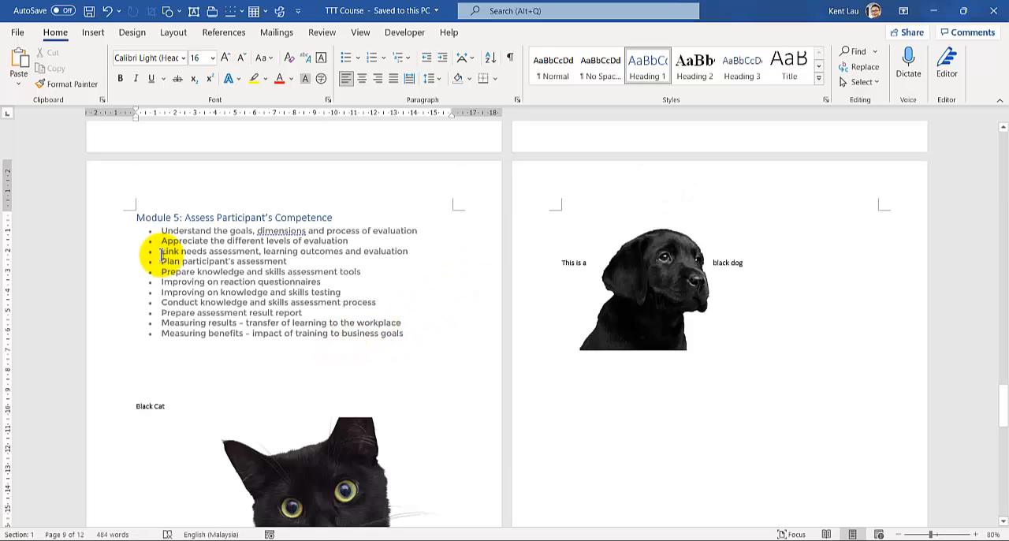
pyautogui.scroll(-1, 150, 245)
pyautogui.scroll(-10, 155, 236)
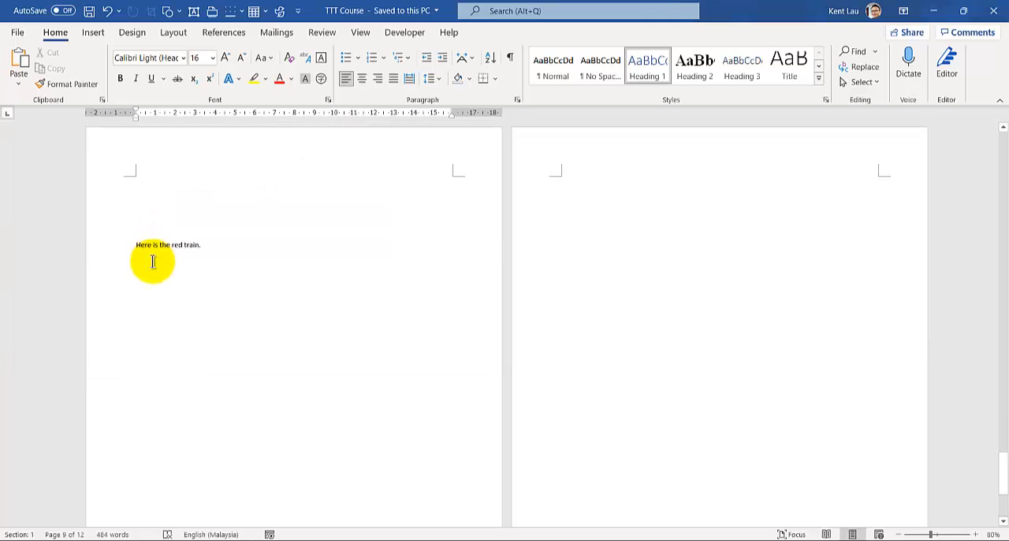
# - Insert the Gratitude2God_LBAlum picture from the Trainer Profile folder on the blank last page of the TTT Course document
pyautogui.click(588, 205)
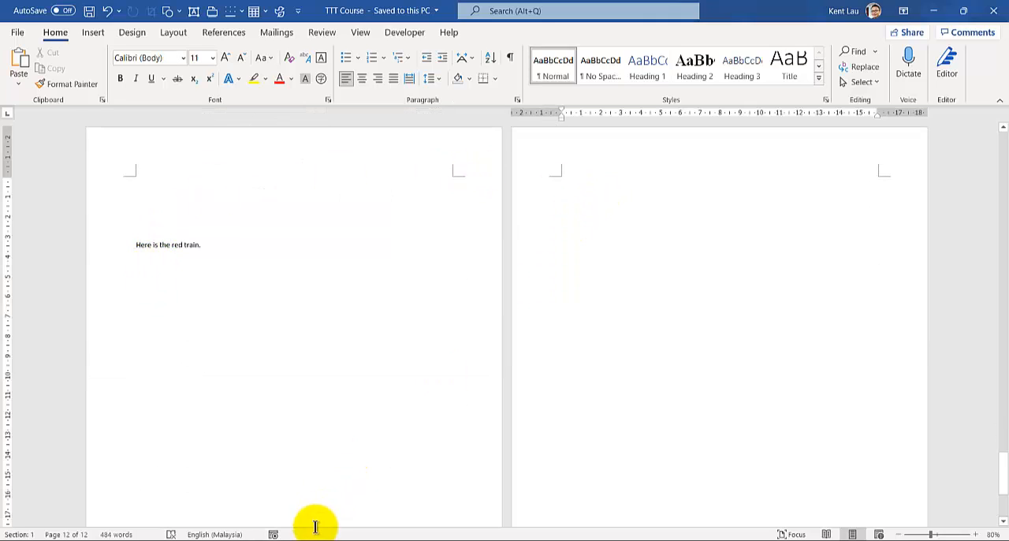
pyautogui.click(461, 540)
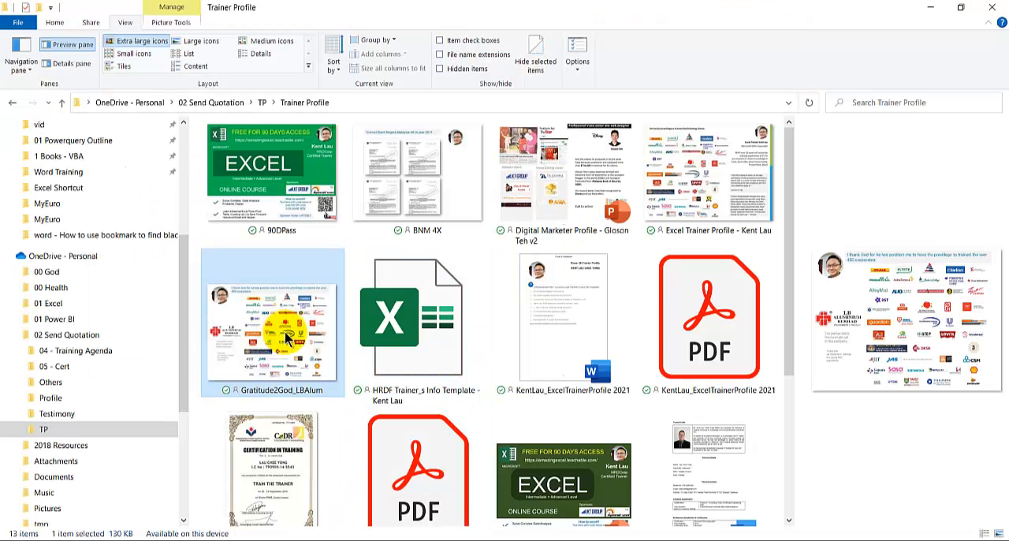
pyautogui.moveTo(286, 333); pyautogui.dragTo(555, 298)
pyautogui.moveTo(573, 226); pyautogui.dragTo(564, 315)
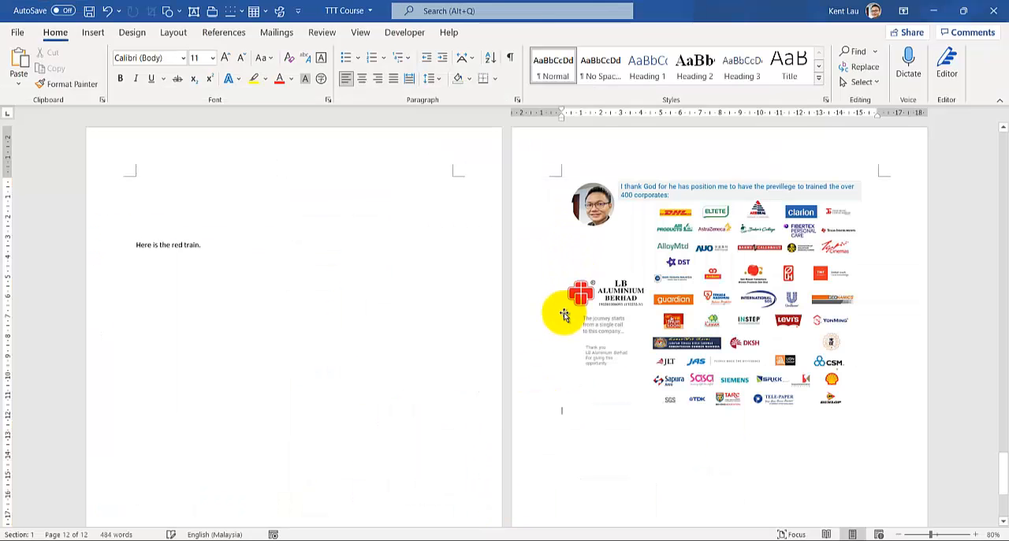
# - Add the title "Trainer Profile and story" above the picture on the last page, followed by a blank line
pyautogui.click(619, 164)
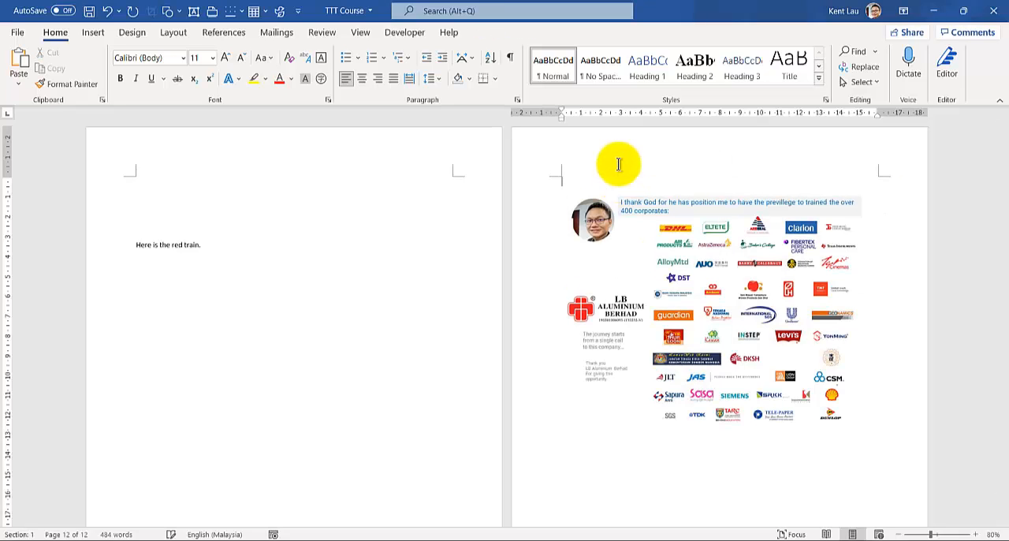
pyautogui.write('Trainer Profile and story')
pyautogui.press('Return')
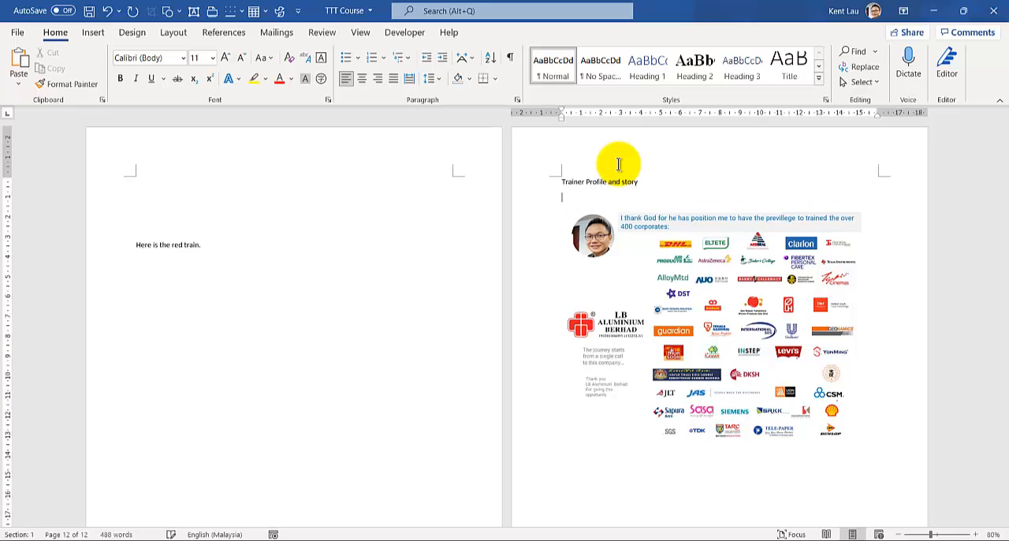
# - Prefix the title above the picture with "Module 6:"
pyautogui.scroll(1, 564, 235)
pyautogui.scroll(1, 563, 235)
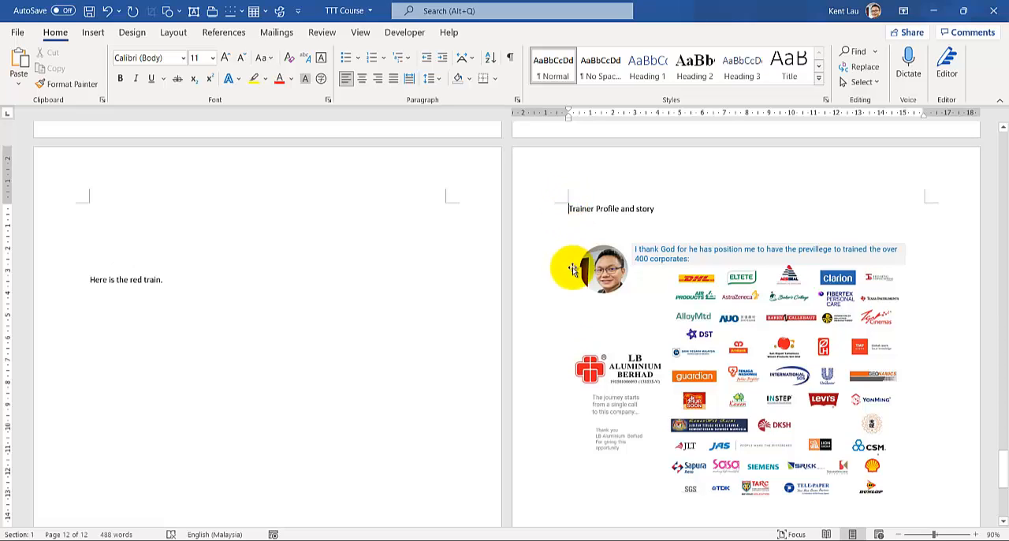
pyautogui.write('Module 6:')
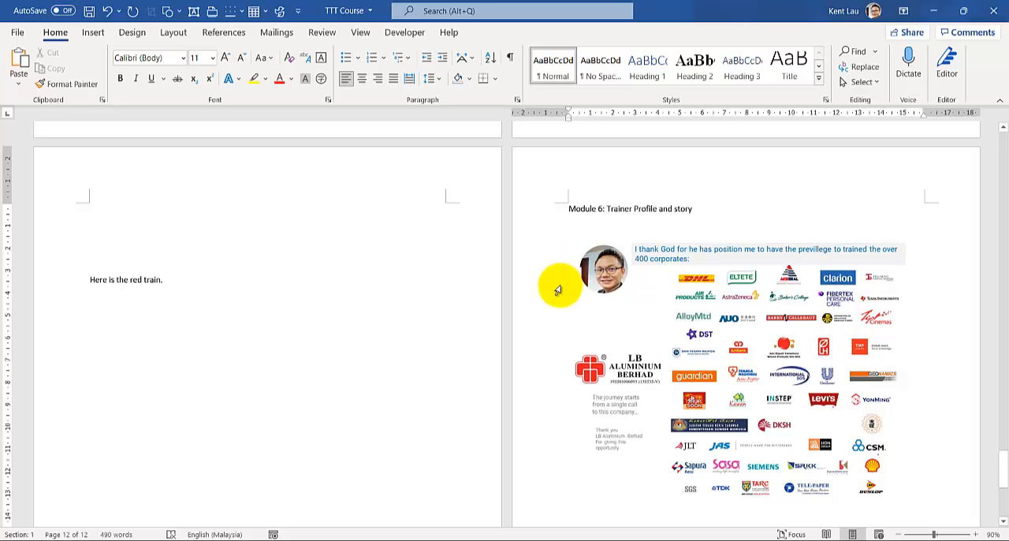
# - Compare the module entries and page numbers in the table of contents with the actual pages of Modules 5 and 6
pyautogui.scroll(-2, 557, 289)
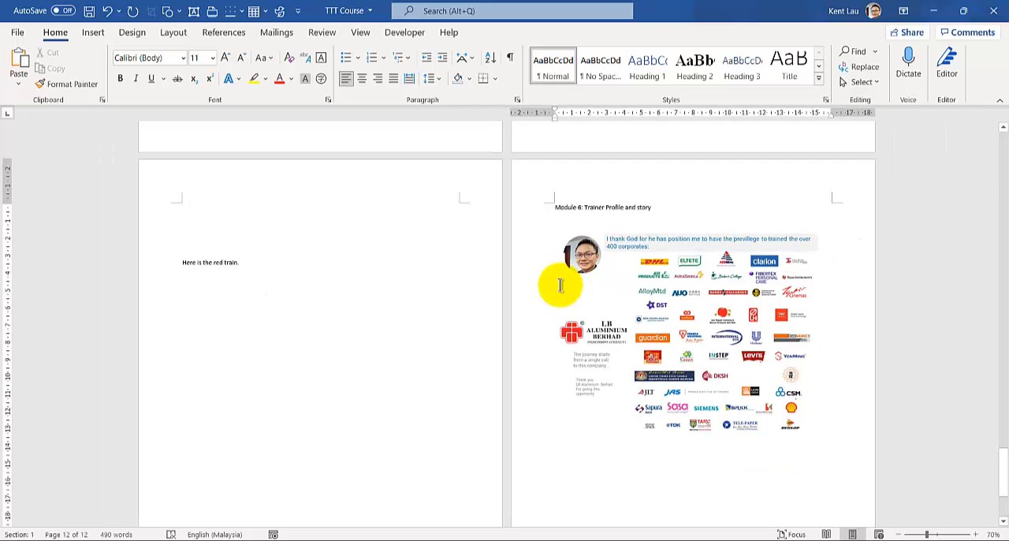
pyautogui.scroll(20, 557, 283)
pyautogui.scroll(-5, 557, 284)
pyautogui.scroll(-4, 389, 276)
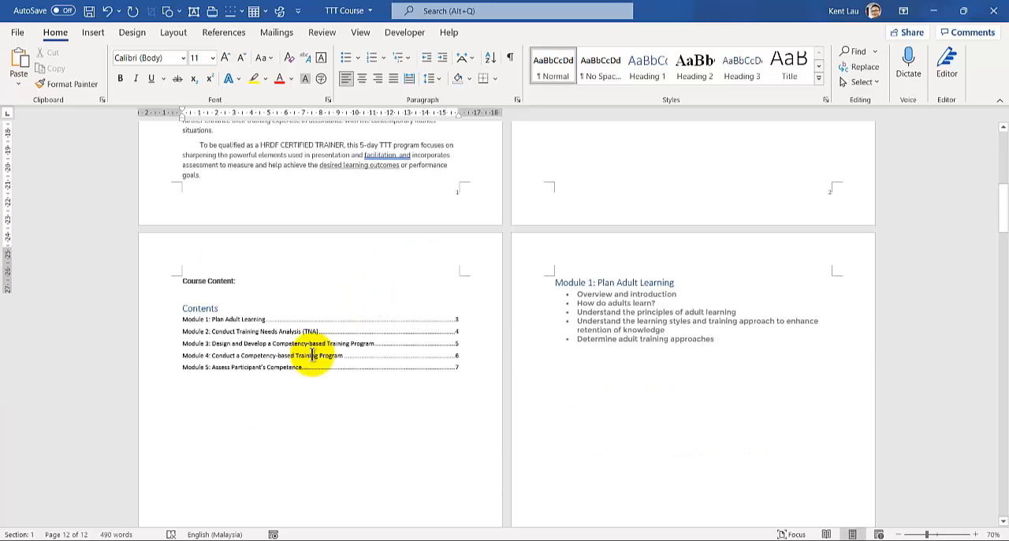
pyautogui.click(182, 388)
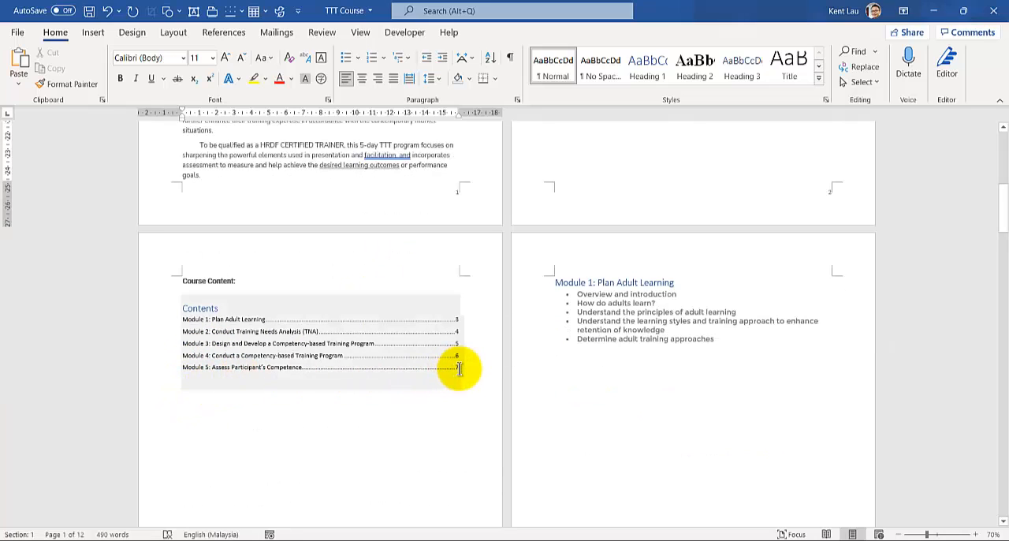
pyautogui.scroll(-2, 458, 369)
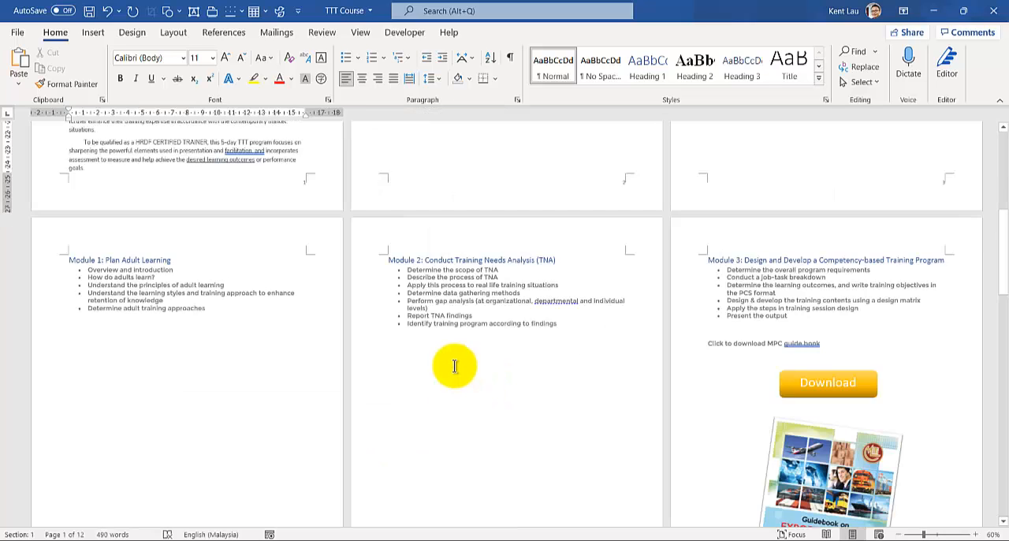
pyautogui.scroll(-8, 453, 365)
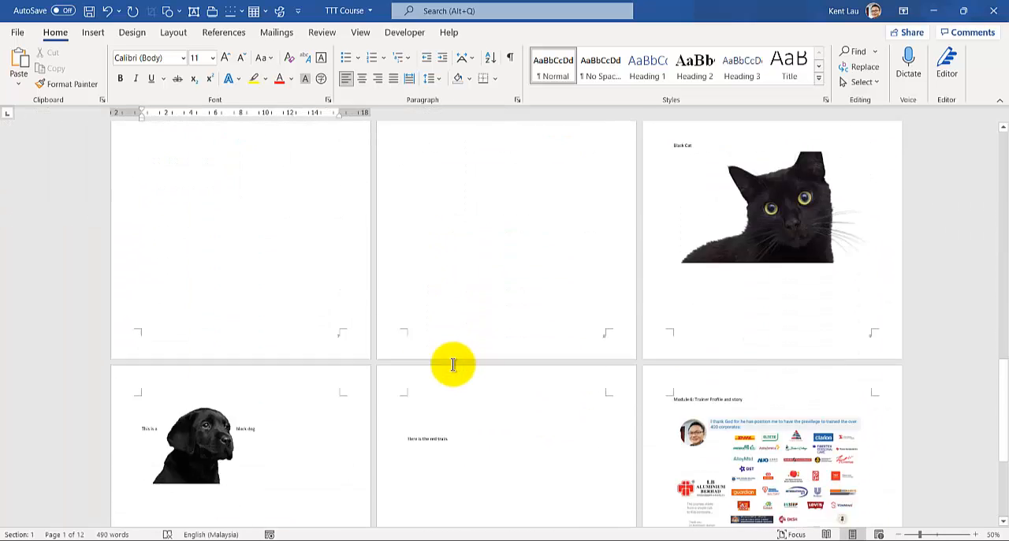
pyautogui.scroll(3, 678, 370)
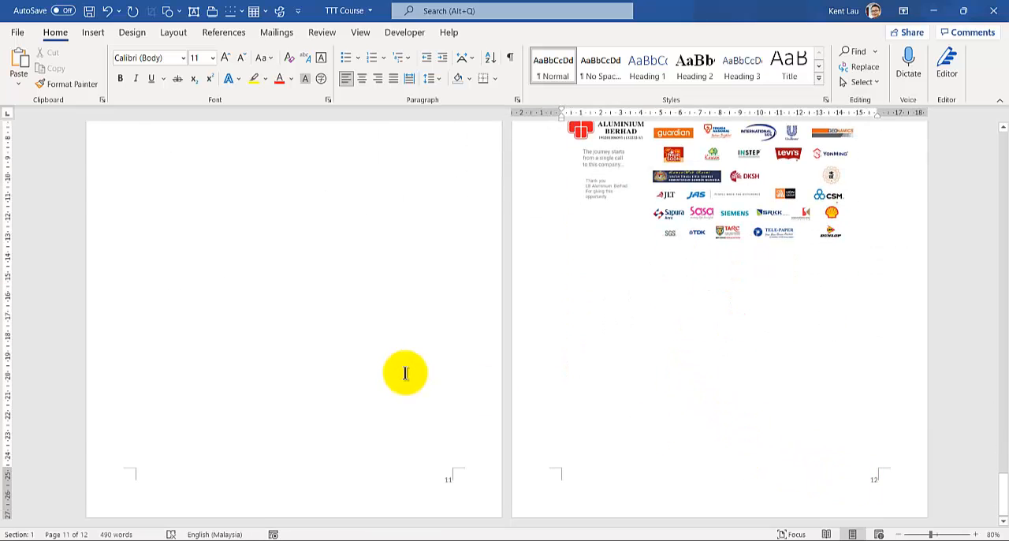
pyautogui.scroll(5, 405, 373)
pyautogui.scroll(15, 212, 255)
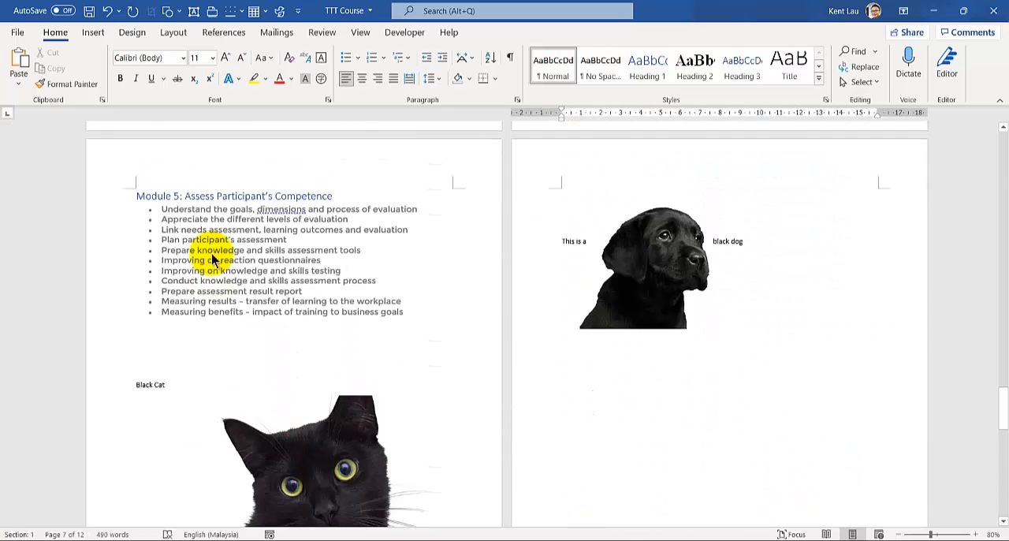
pyautogui.scroll(-2, 212, 255)
pyautogui.scroll(-5, 211, 255)
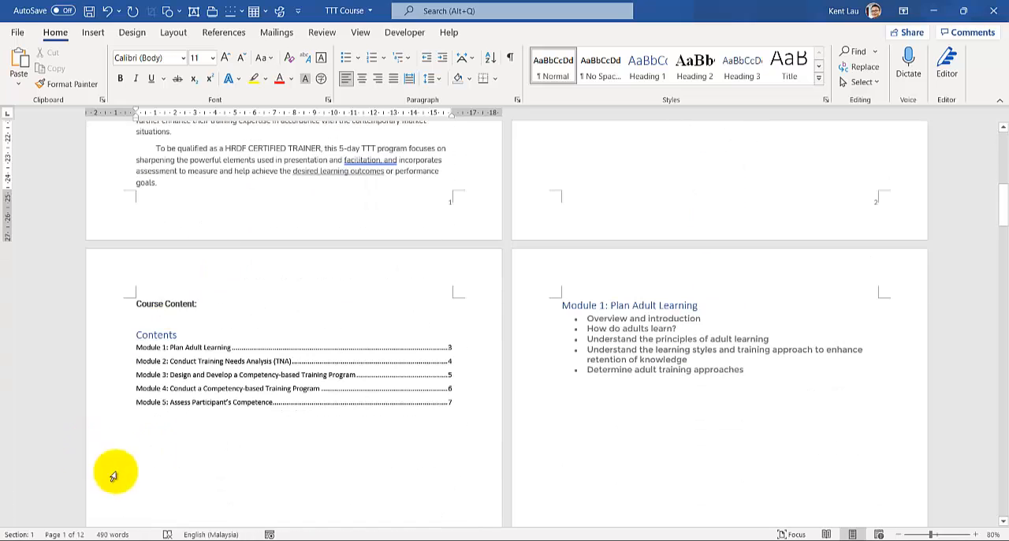
# - Write "Module 6: Trainer Profile and Story" as a manual entry below the table of contents
pyautogui.click(148, 432)
pyautogui.write('M')
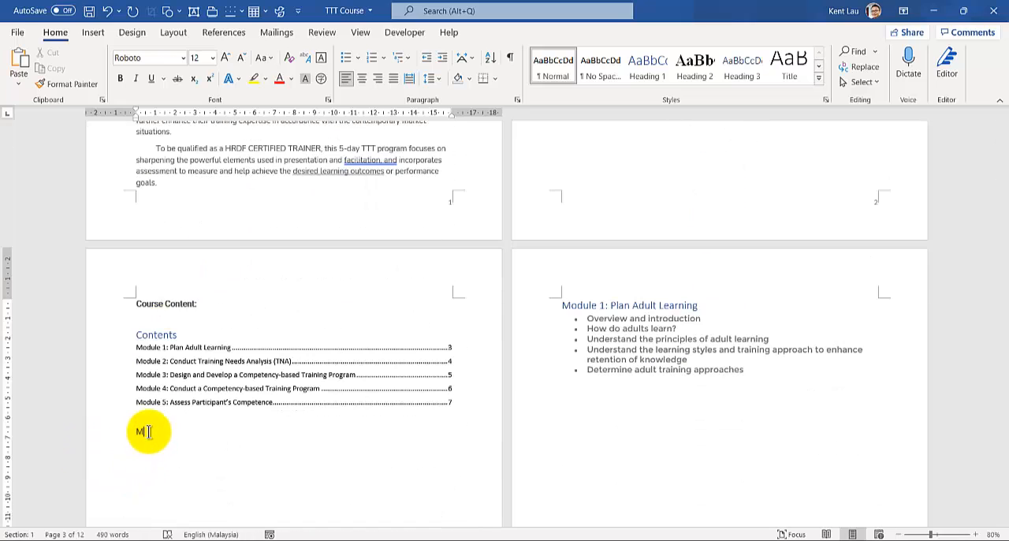
pyautogui.write('odule 6: Trainer Profile and Story')
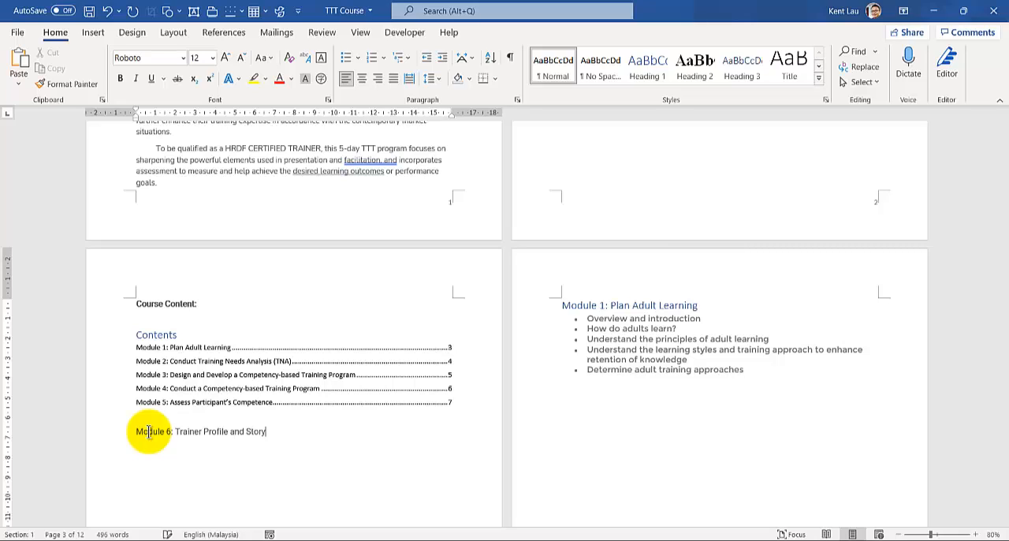
pyautogui.write(' .........................................................................')
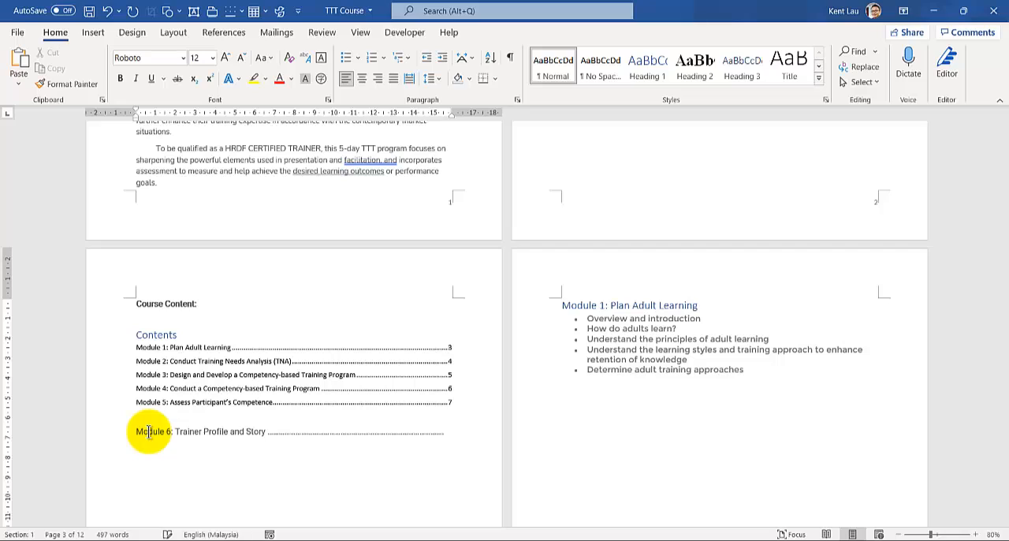
pyautogui.write('12')
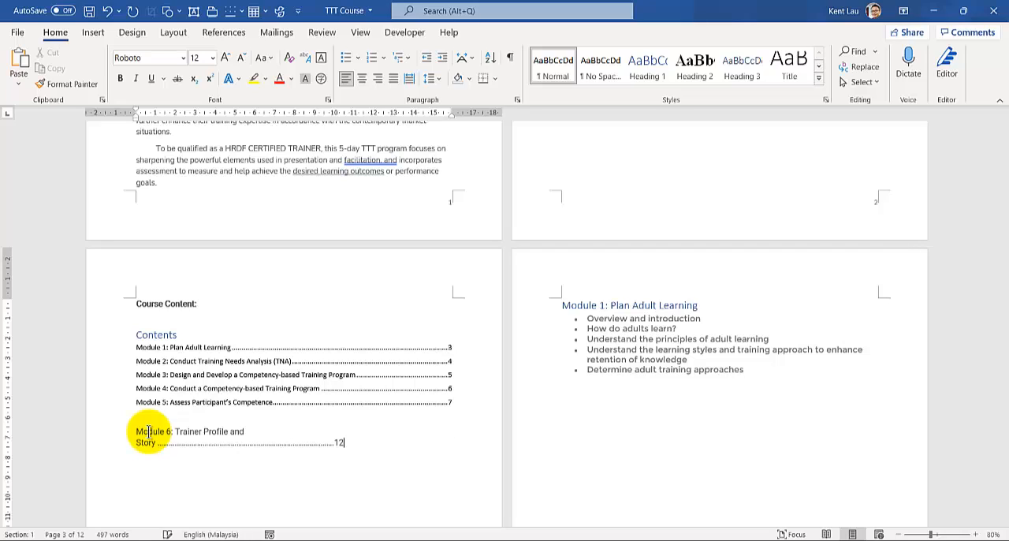
# - Complete the manual Module 6 entry with a dotted leader and page number 12, fitting it on a single line
pyautogui.press('BackSpace')
pyautogui.press('BackSpace')
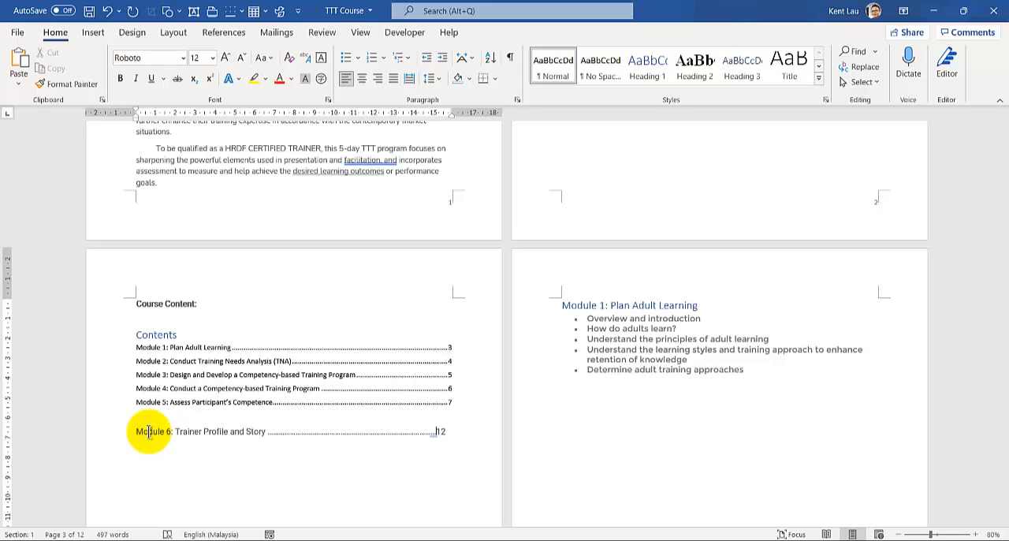
# - Update the entire table of contents, including both headings and page numbers
pyautogui.rightClick(201, 360)
pyautogui.click(237, 450)
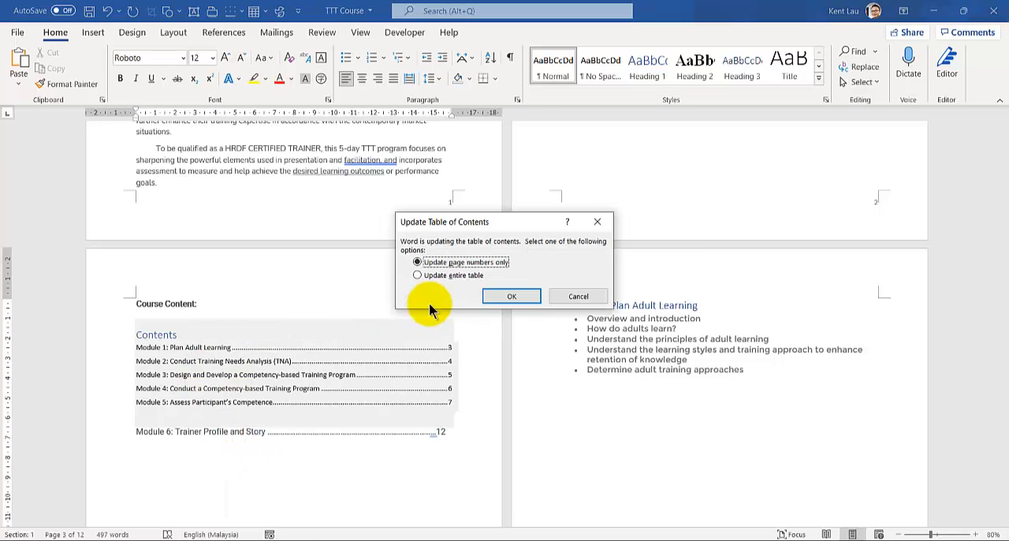
pyautogui.click(451, 276)
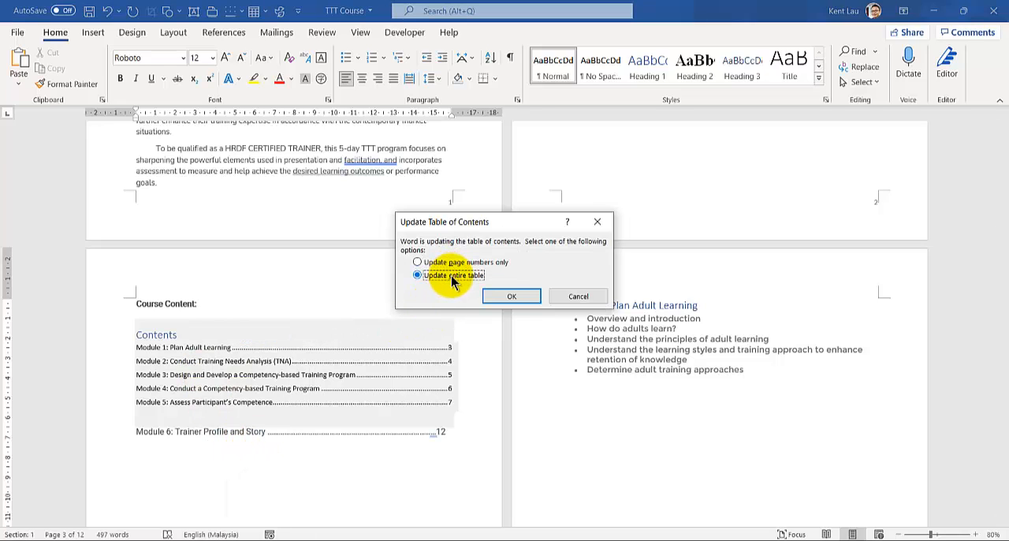
pyautogui.click(512, 296)
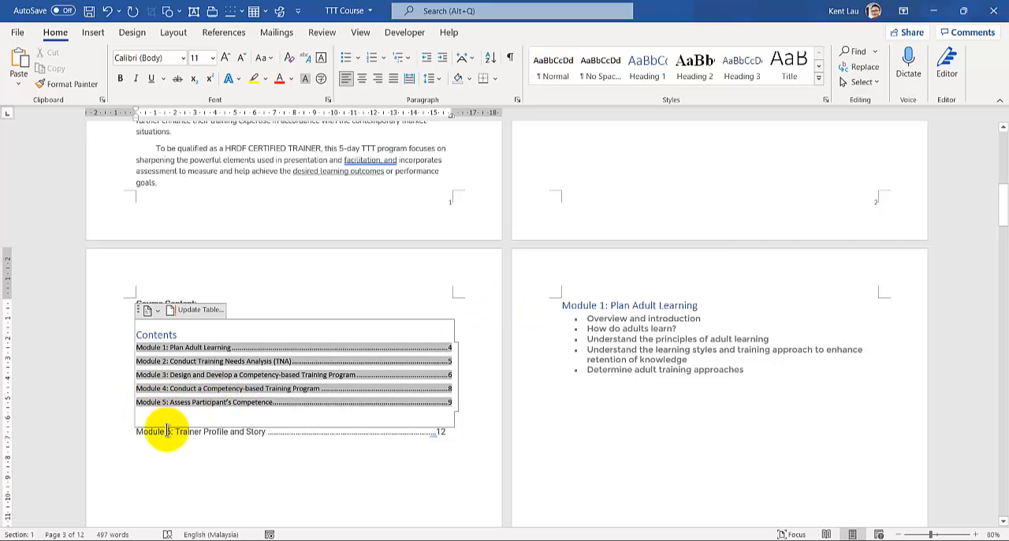
# - Insert three blank lines between the table of contents and the manual Module 6 entry
pyautogui.scroll(2, 164, 457)
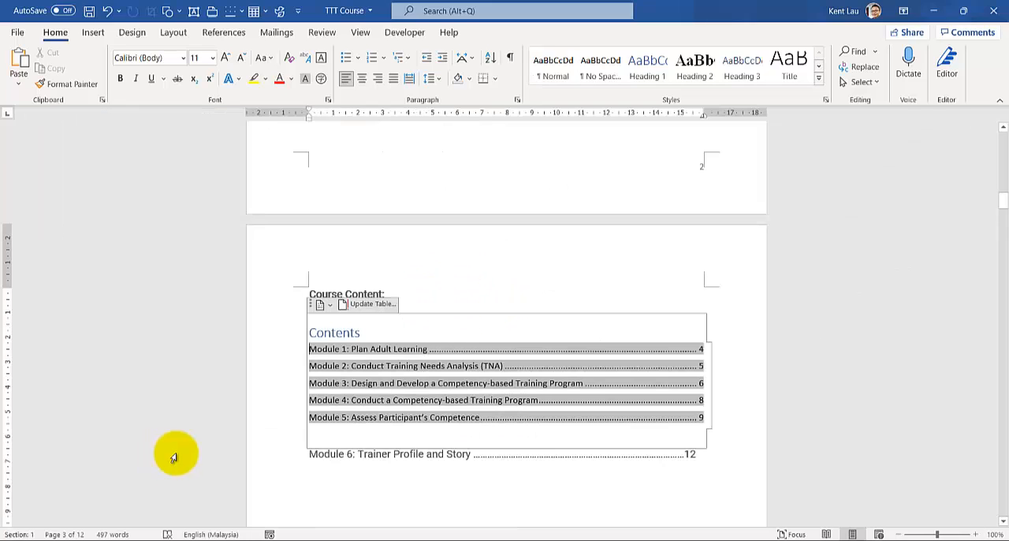
pyautogui.click(305, 455)
pyautogui.press('Return')
pyautogui.press('Return')
pyautogui.press('Return')
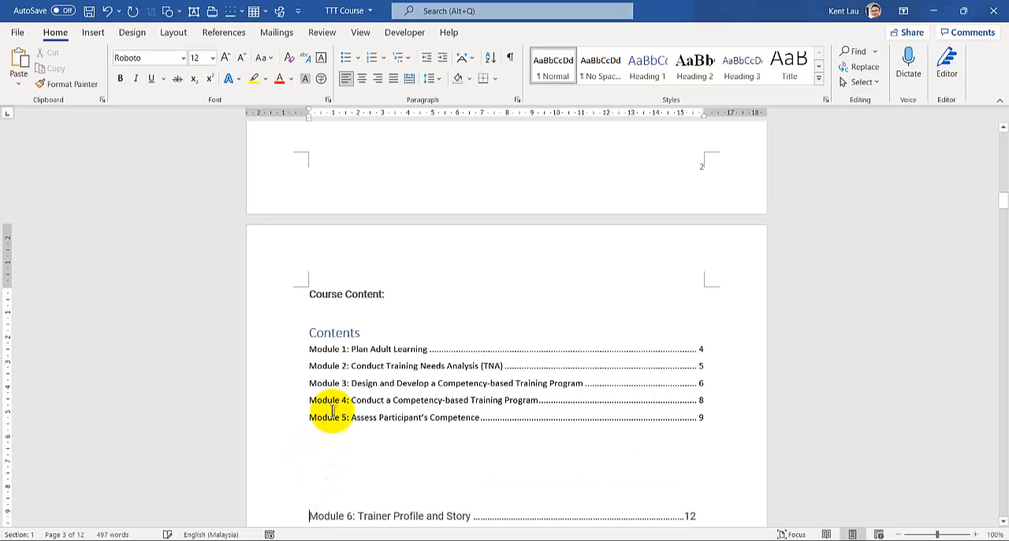
pyautogui.click(330, 415)
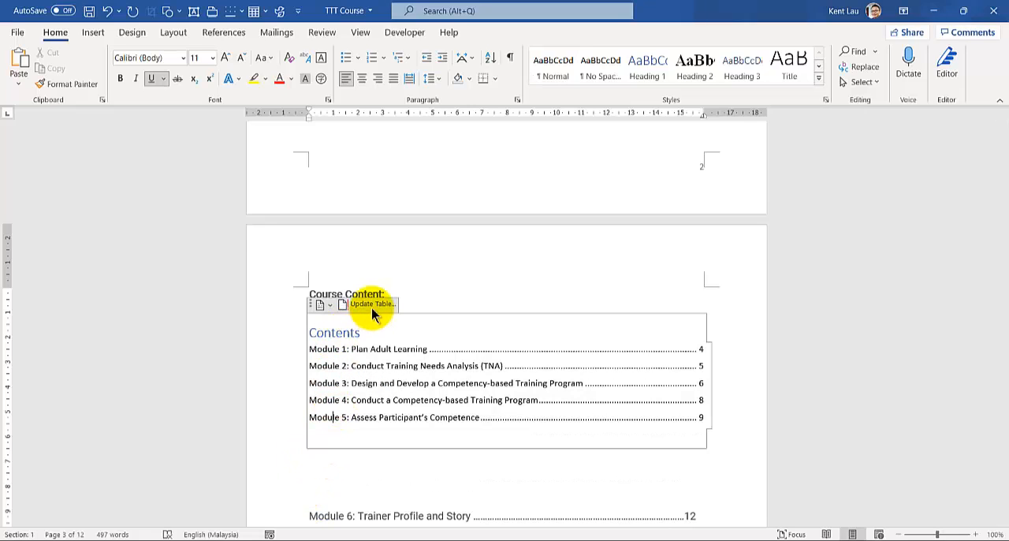
pyautogui.keyDown('shift'); pyautogui.click(360, 383); pyautogui.keyUp('shift')
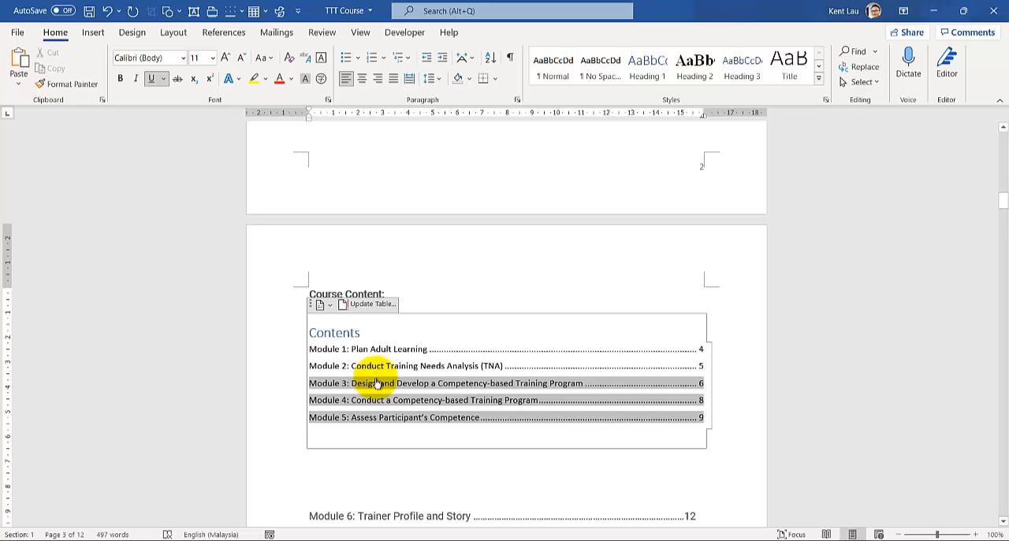
# - Try the Heading 1 style on the Module 6 title on the last page
pyautogui.scroll(-2, 376, 382)
pyautogui.hotkey('ctrl', 'End')
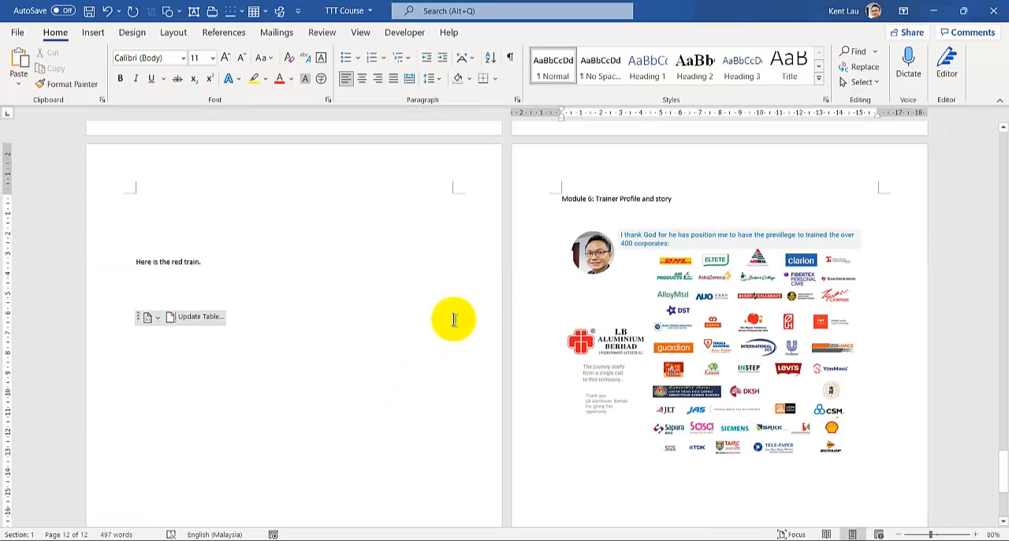
pyautogui.click(544, 205)
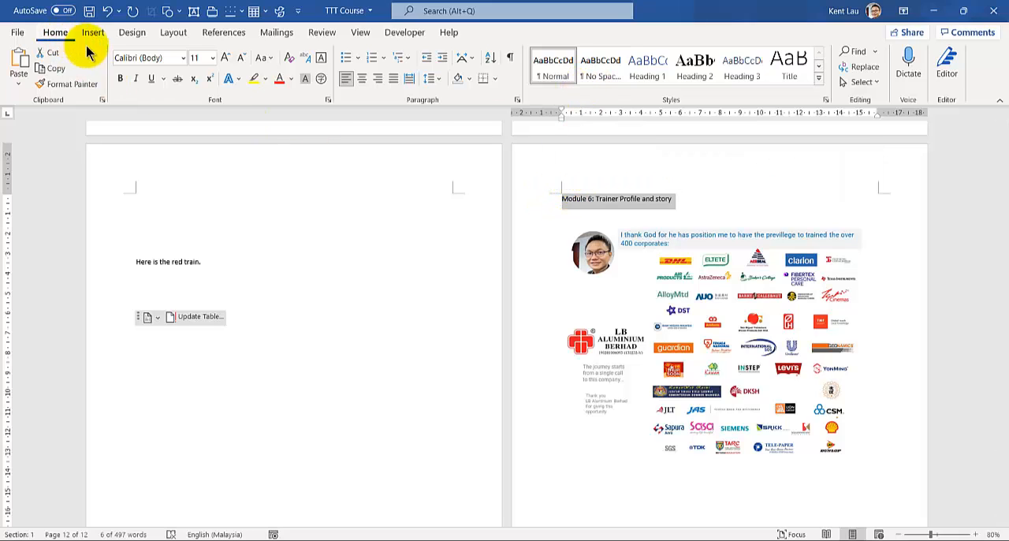
pyautogui.click(640, 74)
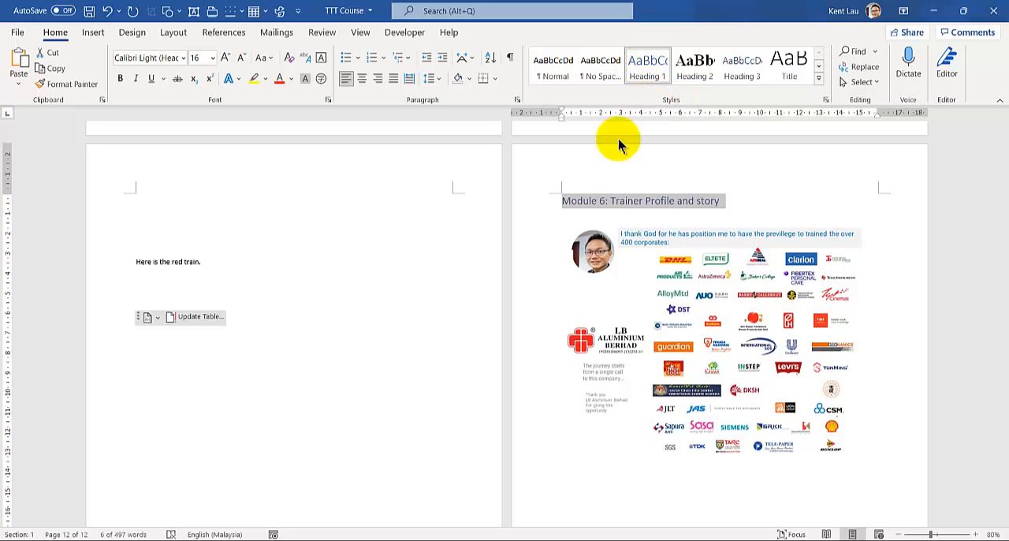
pyautogui.hotkey('ctrl', 'z')
# - Write "This is my list of client, it starts with one." on the line below the Module 6 title
pyautogui.click(592, 218)
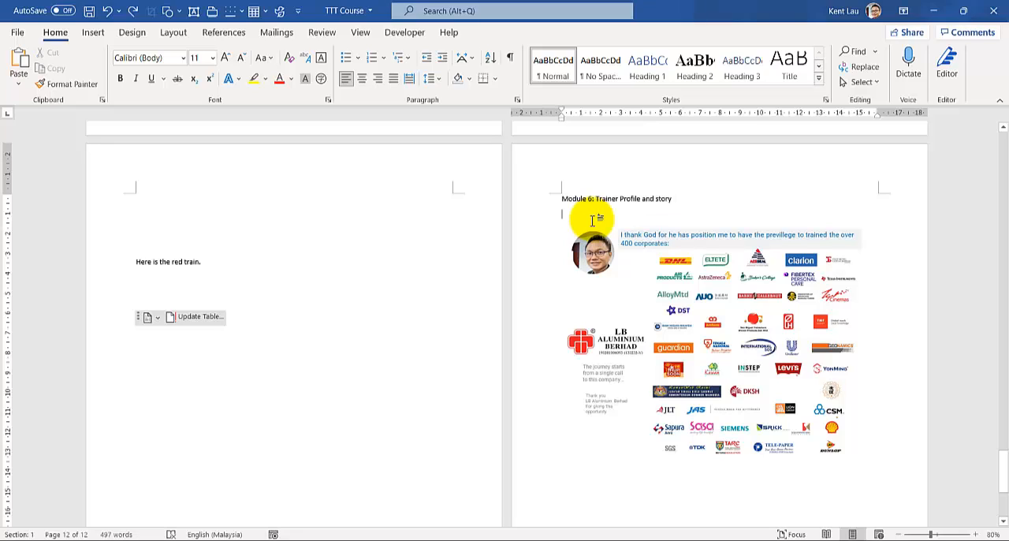
pyautogui.write('This is')
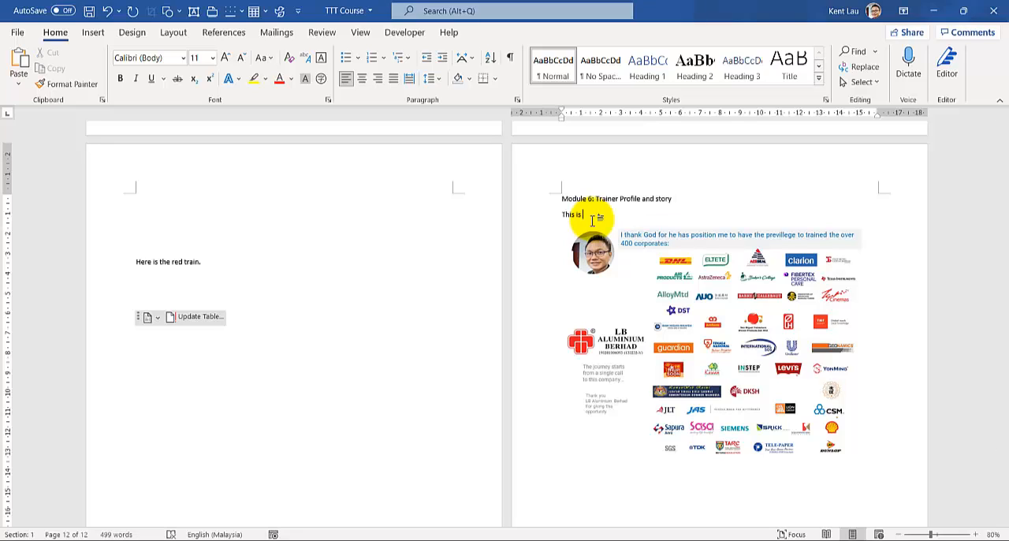
pyautogui.write(' my list of client, it starts with one.')
# - Apply the Heading 1 style to the "Module 6: Trainer Profile and story" title
pyautogui.click(547, 205)
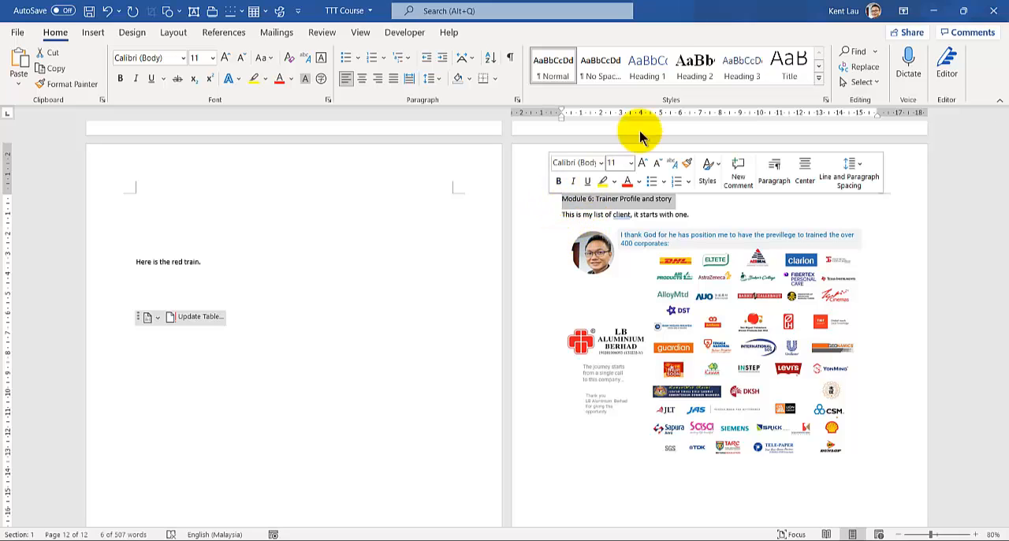
pyautogui.click(666, 71)
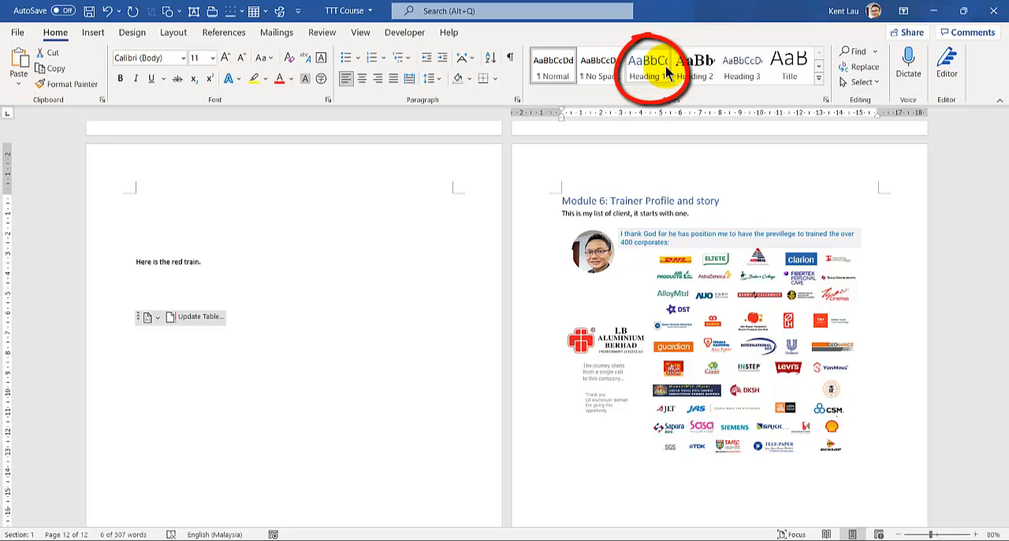
pyautogui.click(664, 73)
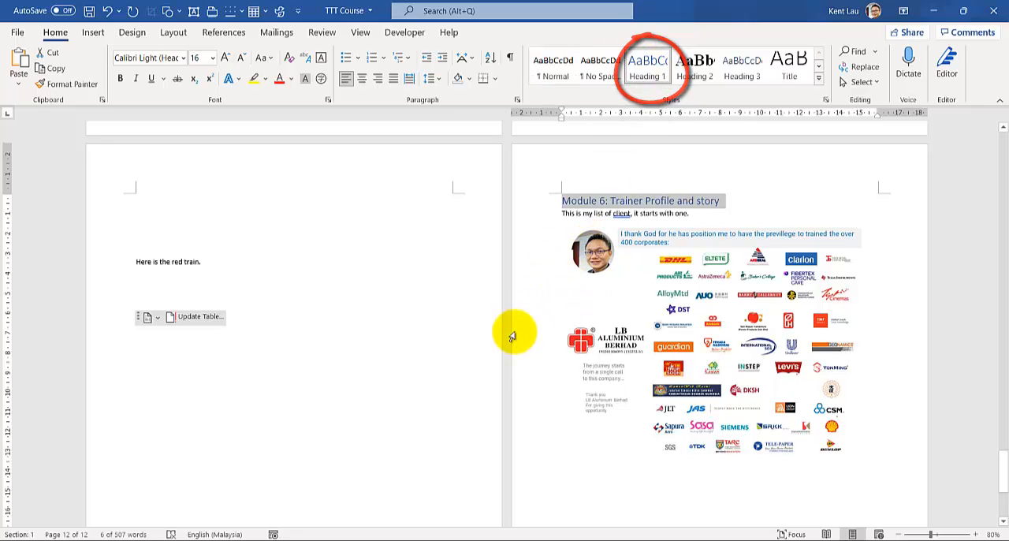
# - Update the table of contents on page 3 with the option to update the entire table
pyautogui.hotkey('ctrl', 'Home')
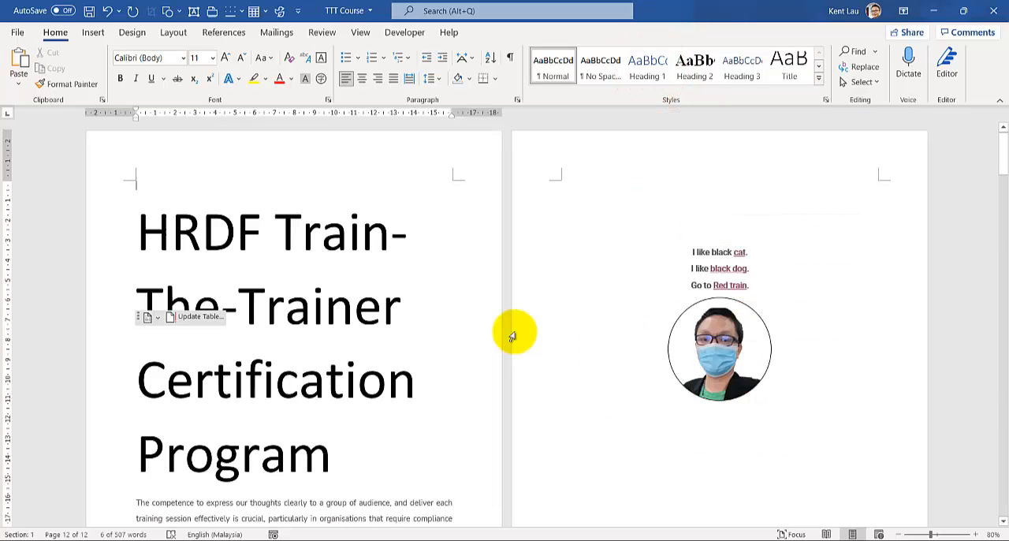
pyautogui.scroll(-5, 337, 293)
pyautogui.scroll(-3, 175, 300)
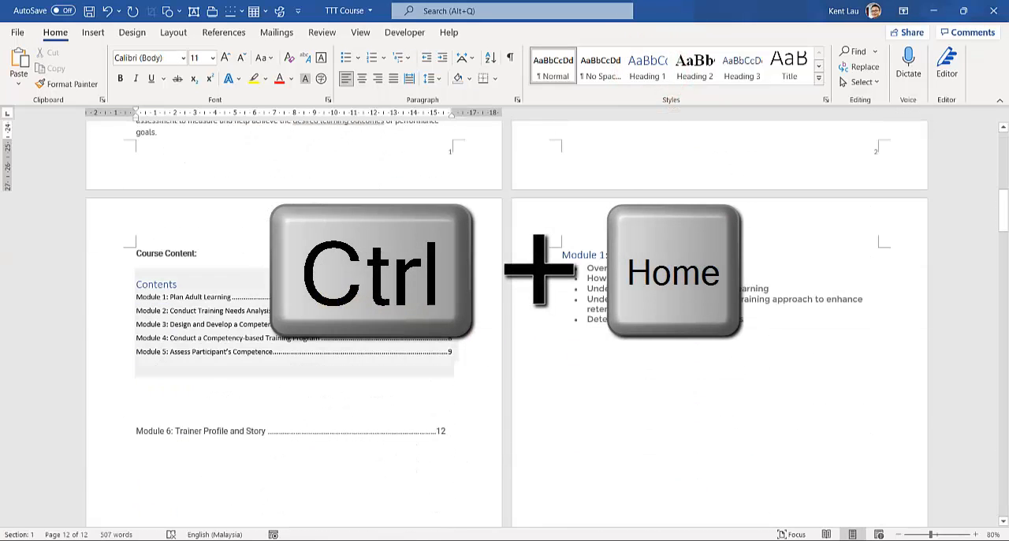
pyautogui.rightClick(175, 300)
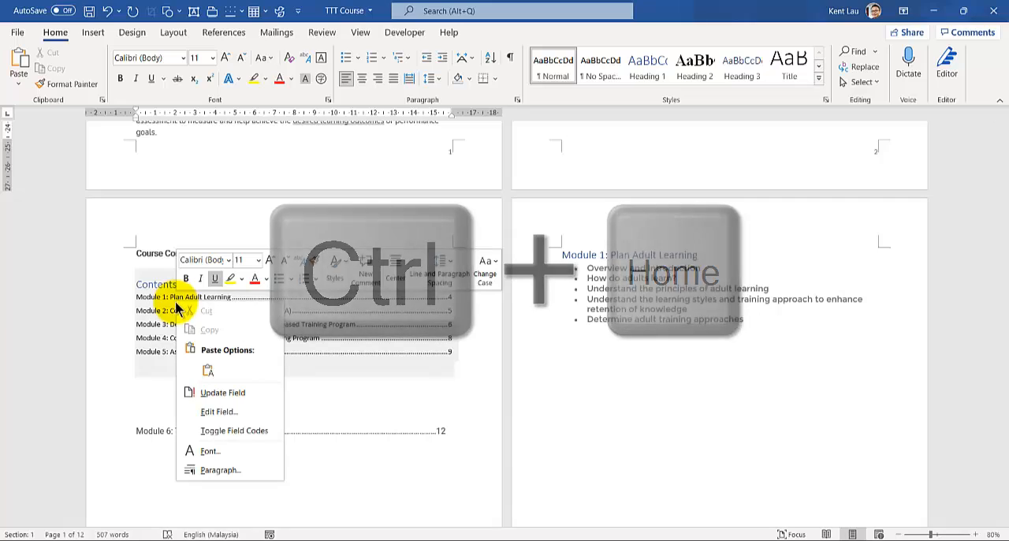
pyautogui.click(229, 395)
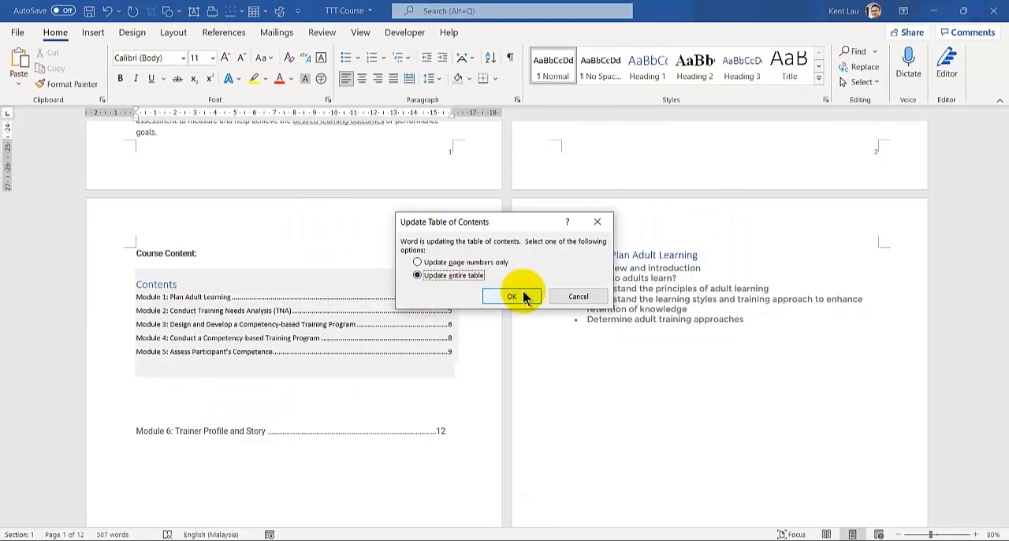
pyautogui.click(512, 297)
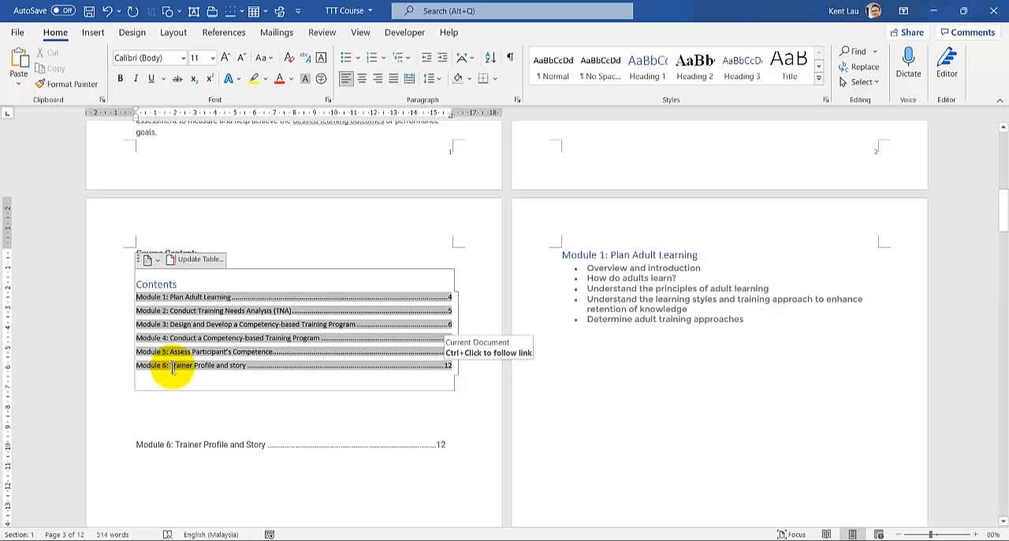
# - Delete the manually written Module 6 entry below the table of contents
pyautogui.moveTo(139, 446); pyautogui.dragTo(457, 435)
pyautogui.press('Delete')
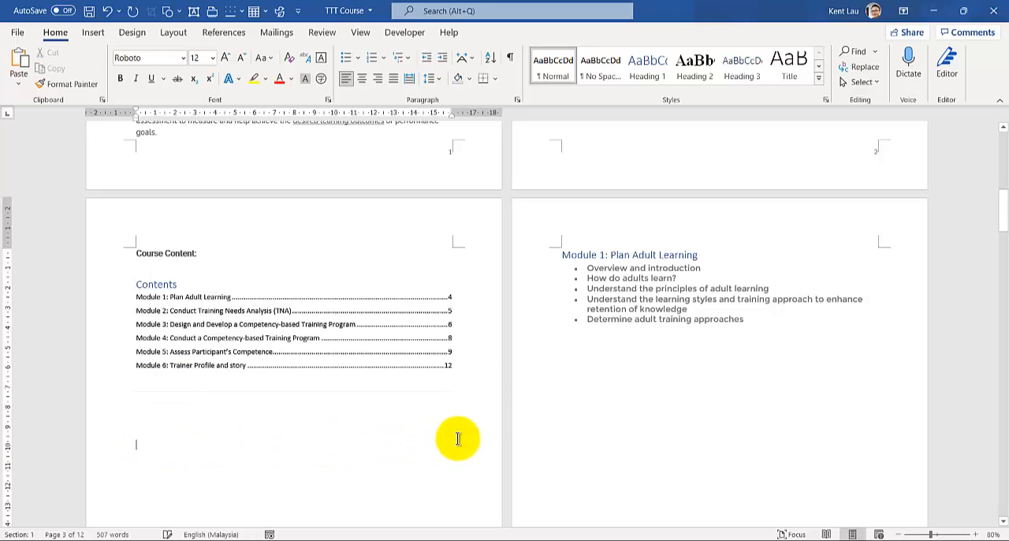
pyautogui.click(264, 347)
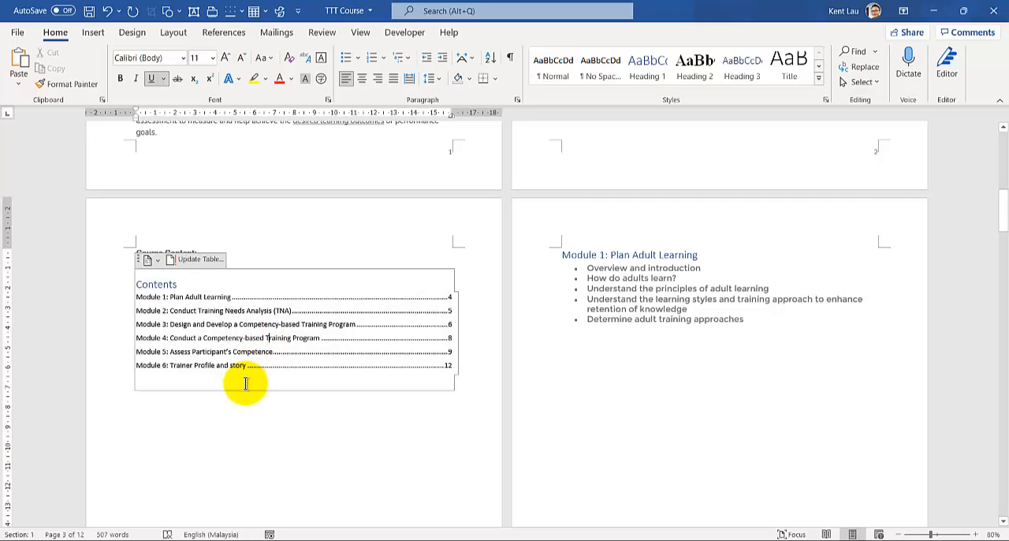
pyautogui.click(197, 443)
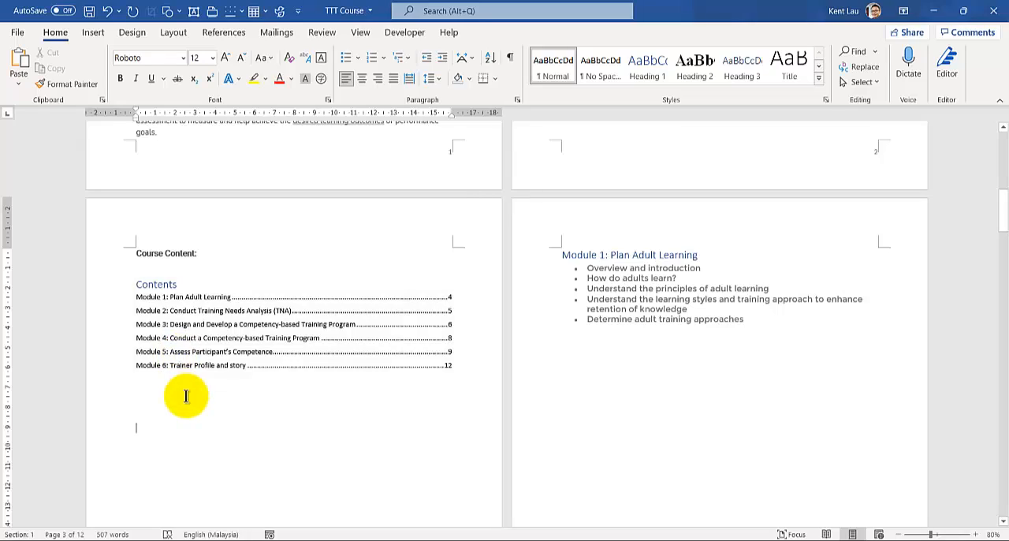
# - Check which paragraph style the Module 1, 2, 3 and 4 titles use
pyautogui.click(544, 261)
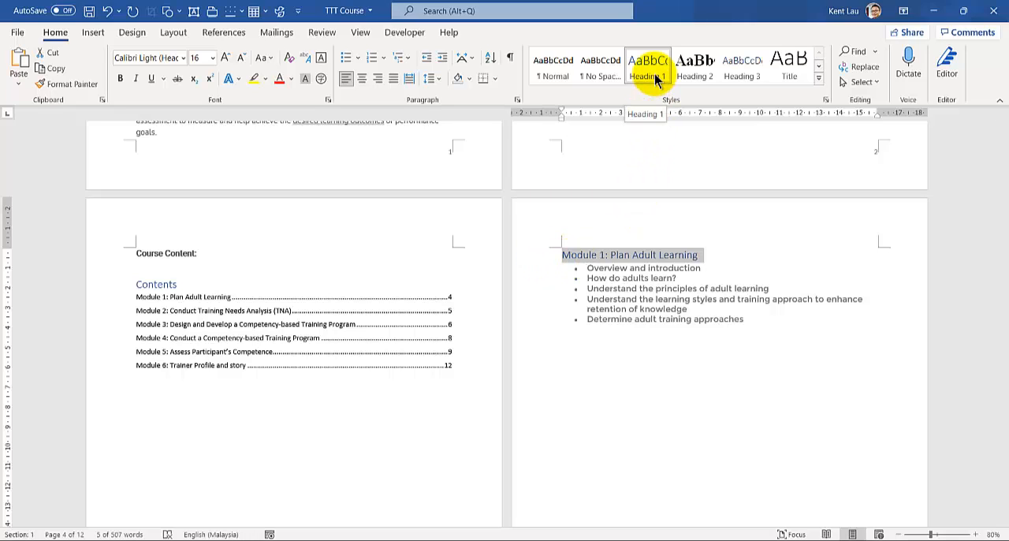
pyautogui.scroll(-6, 559, 315)
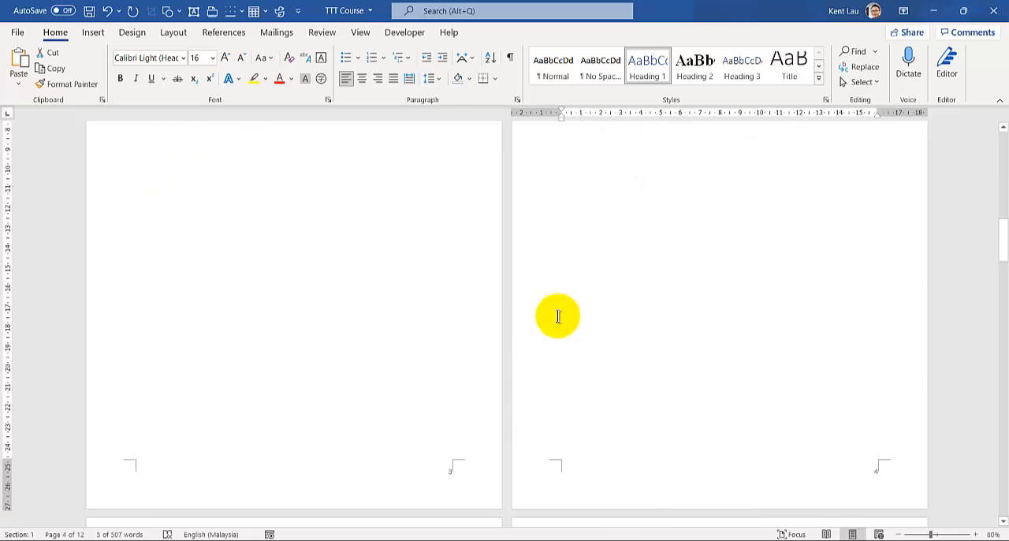
pyautogui.scroll(-2, 118, 347)
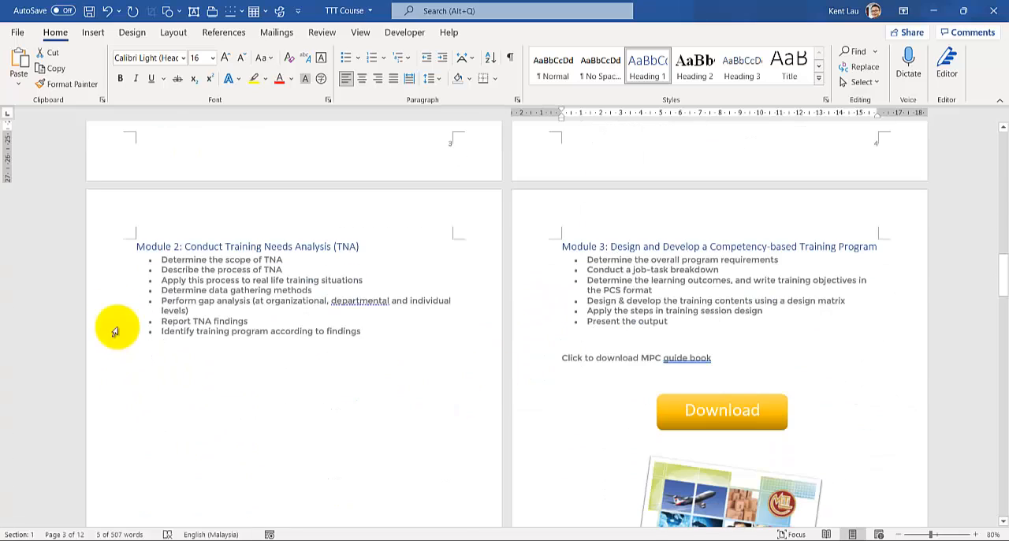
pyautogui.click(112, 245)
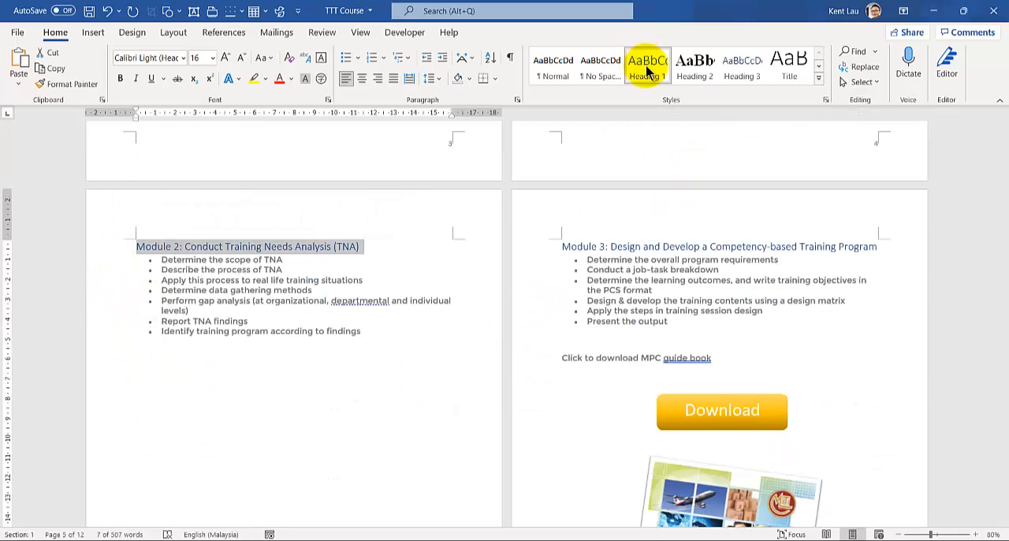
pyautogui.click(532, 246)
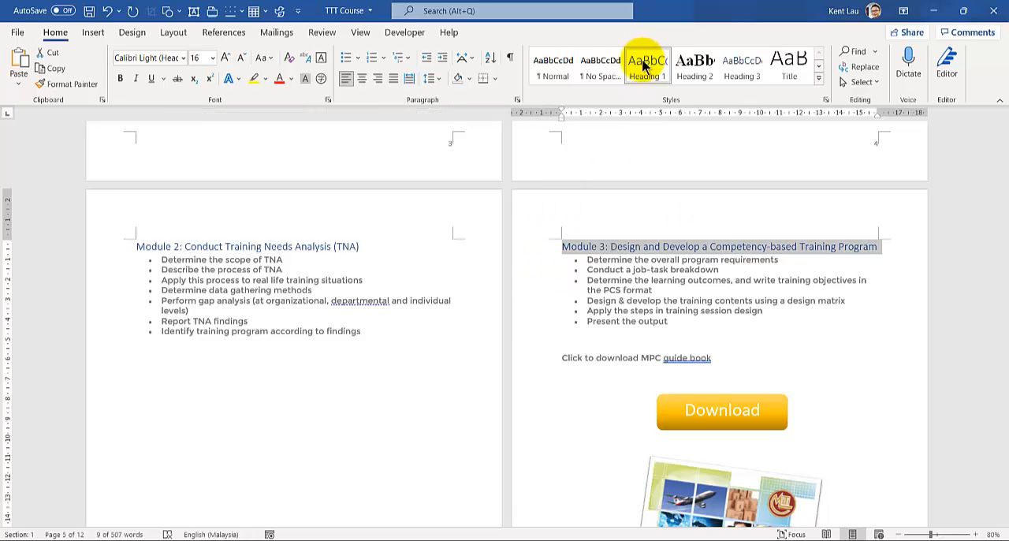
pyautogui.scroll(-10, 221, 404)
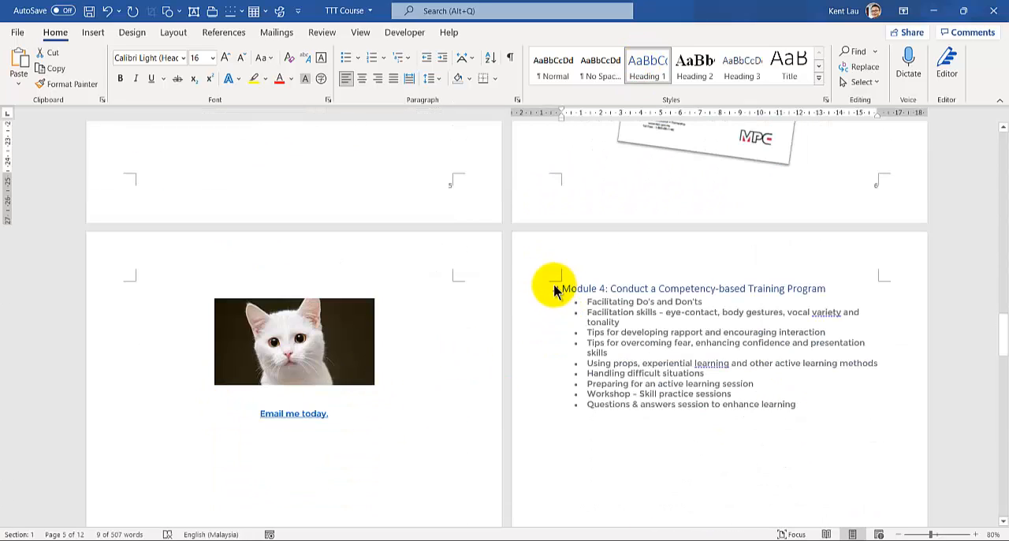
pyautogui.click(543, 296)
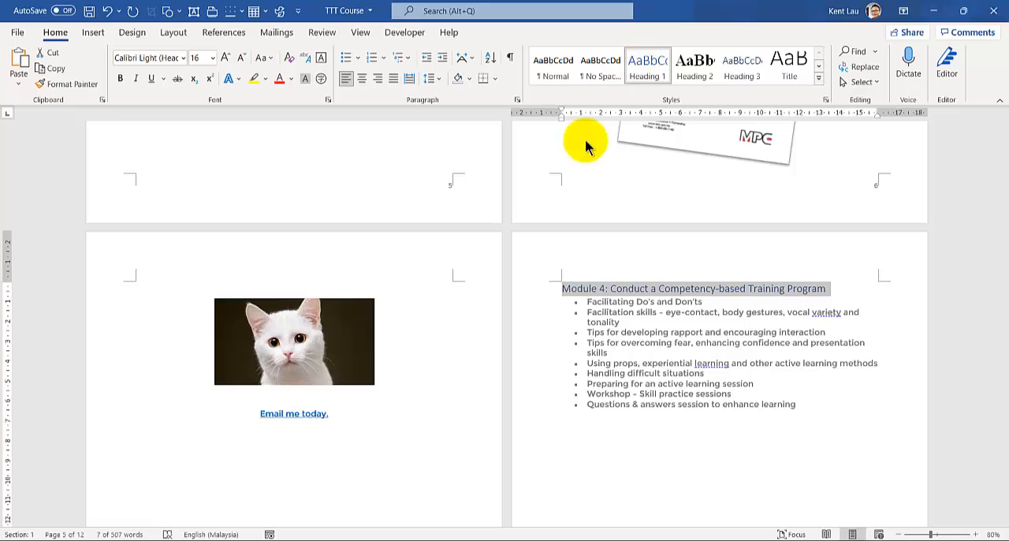
pyautogui.scroll(-3, 169, 449)
pyautogui.scroll(-10, 170, 448)
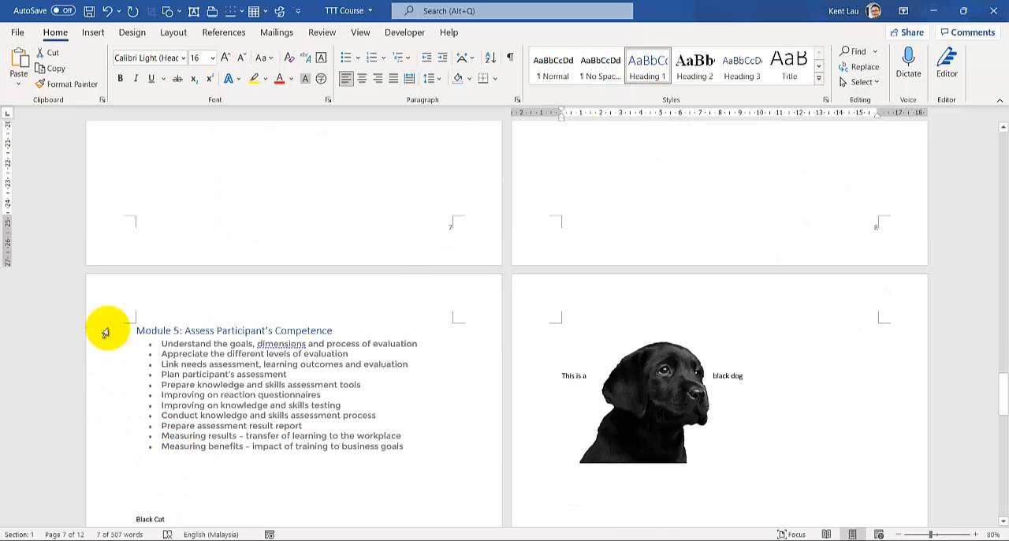
# - Switch the Module 5 title to the Normal style and set it back to Heading 1
pyautogui.click(102, 329)
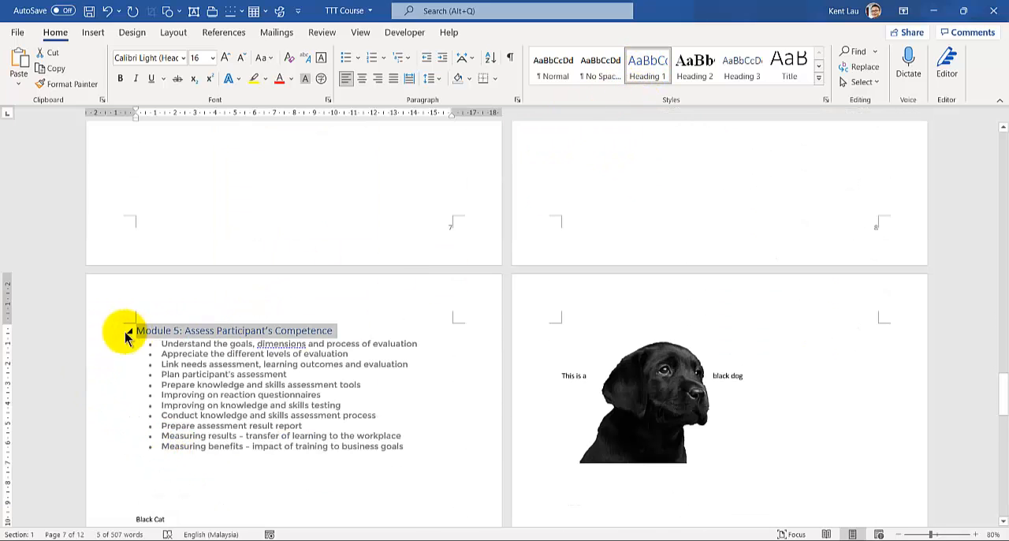
pyautogui.click(557, 76)
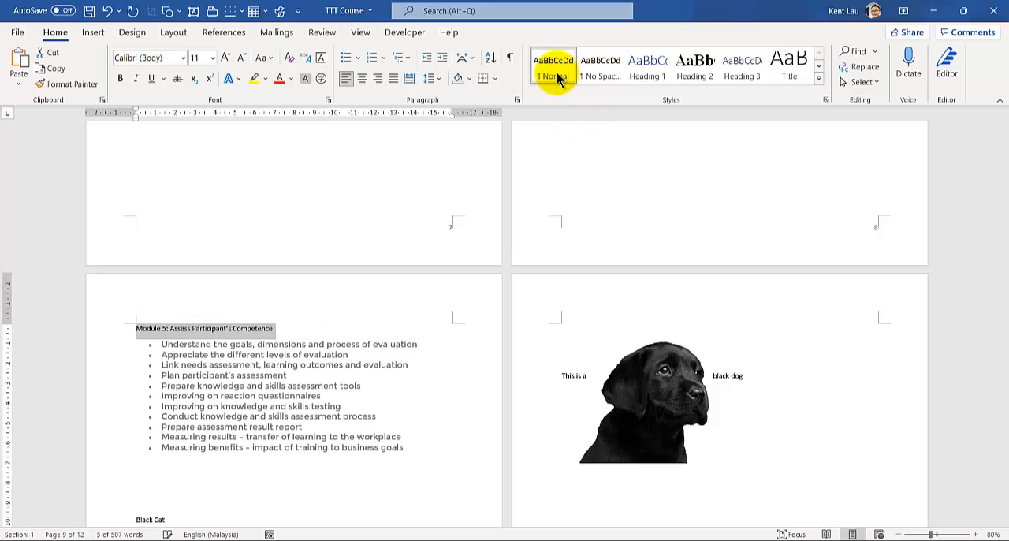
pyautogui.click(662, 76)
# - Look over the remaining pages through Module 6 and return to the table of contents on page 3
pyautogui.scroll(-8, 221, 383)
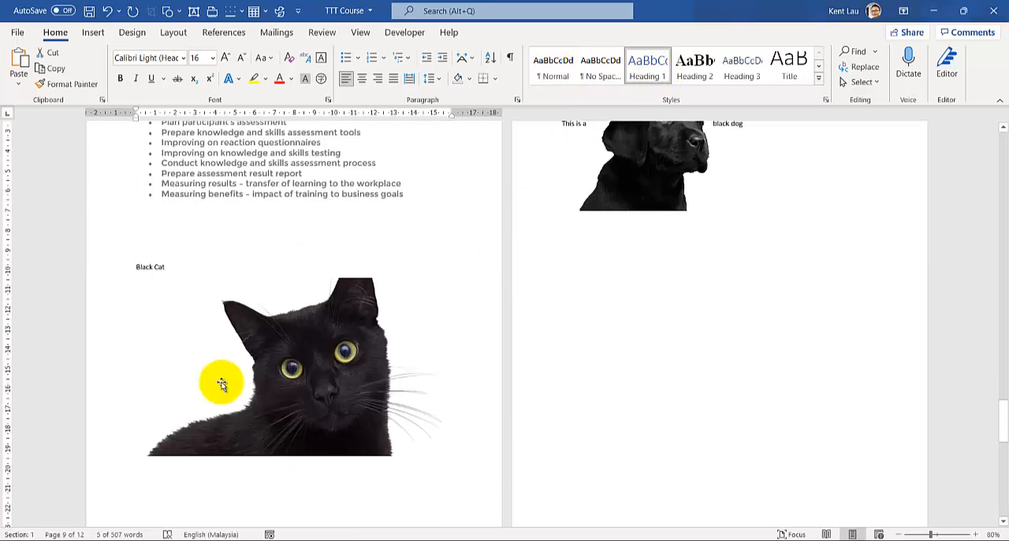
pyautogui.scroll(-5, 221, 383)
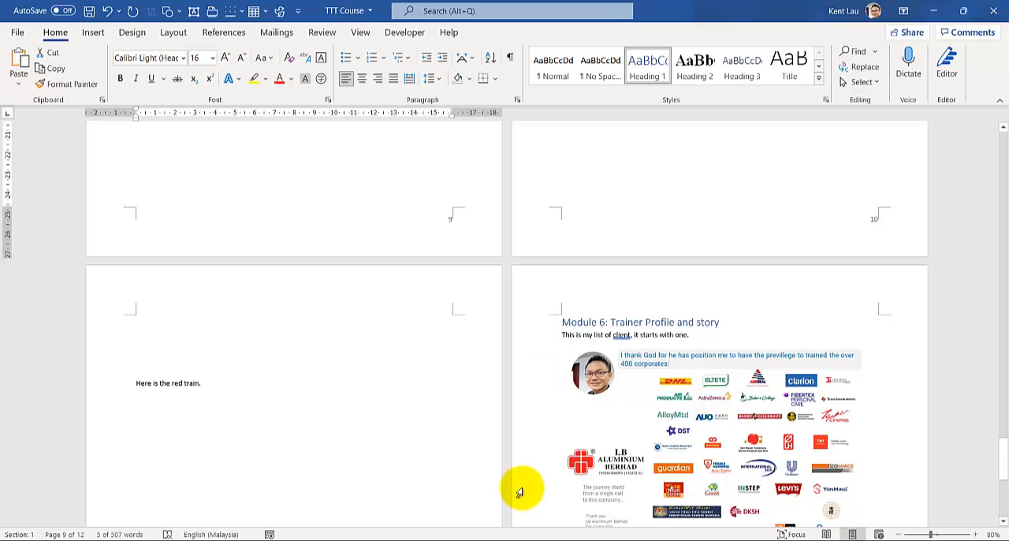
pyautogui.scroll(-2, 518, 497)
pyautogui.scroll(-3, 518, 501)
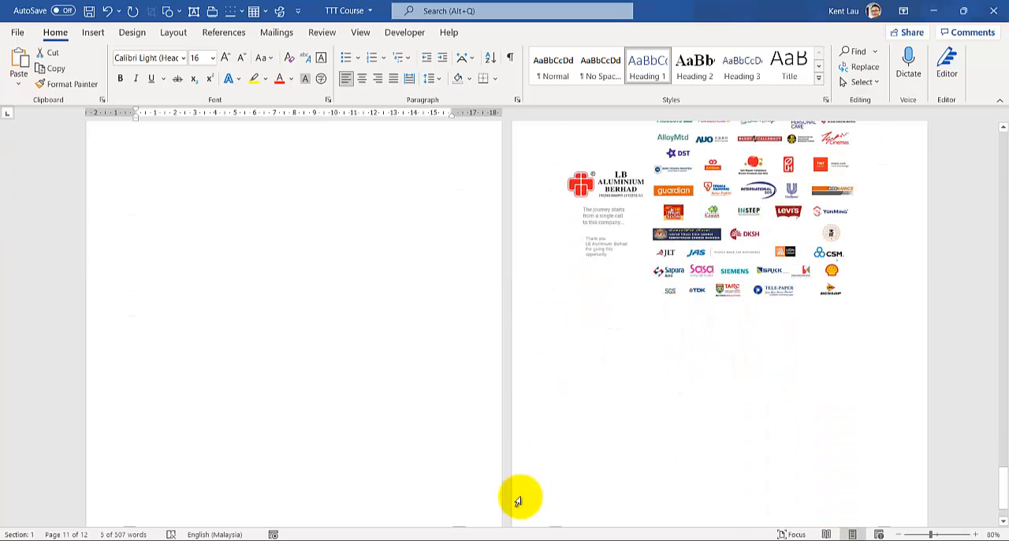
pyautogui.hotkey('ctrl', 'Home')
pyautogui.scroll(-10, 304, 368)
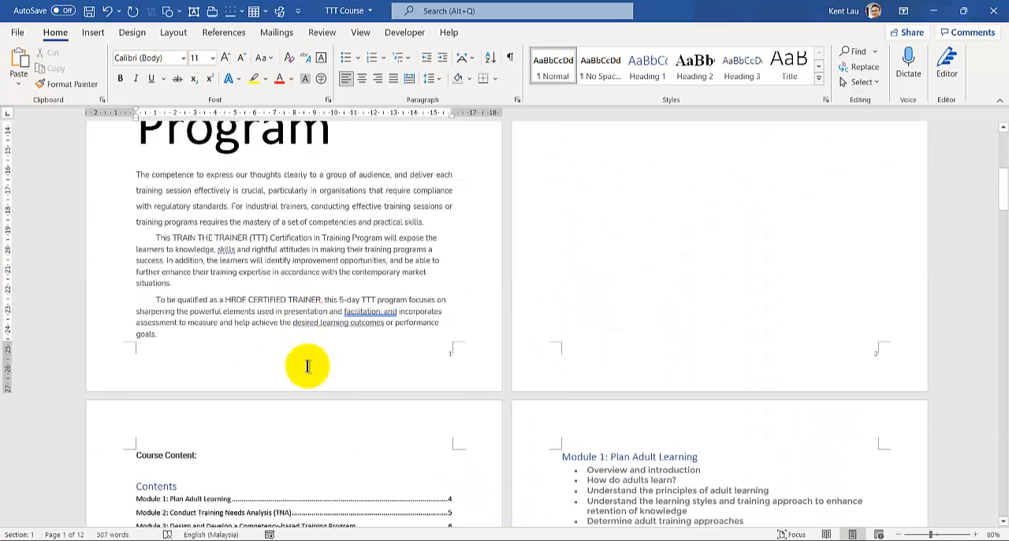
pyautogui.scroll(10, 271, 353)
pyautogui.click(598, 254)
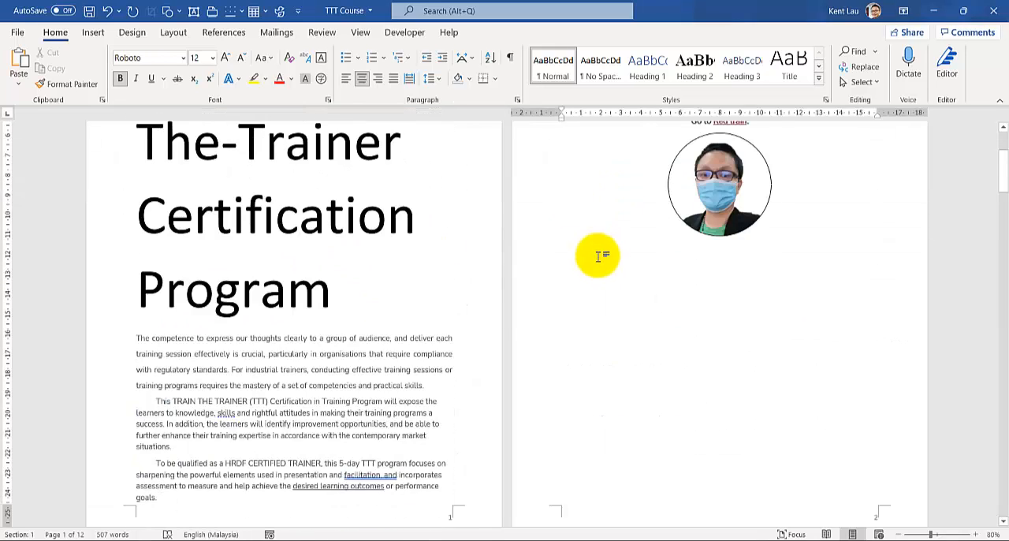
pyautogui.scroll(-2, 179, 417)
pyautogui.scroll(-5, 178, 418)
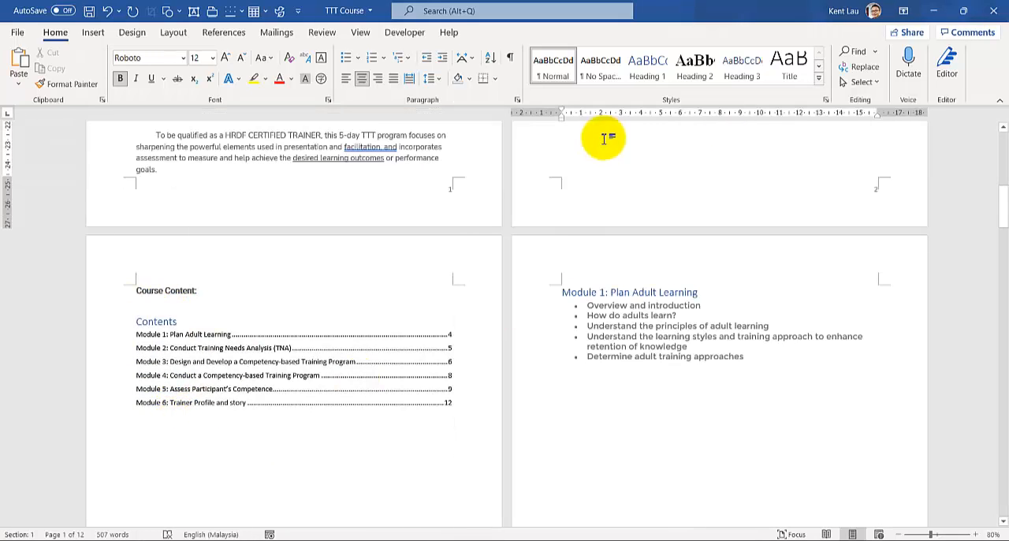
# - Insert a page break below the portrait picture on page 2 and left-align the new blank page's first line
pyautogui.scroll(4, 574, 166)
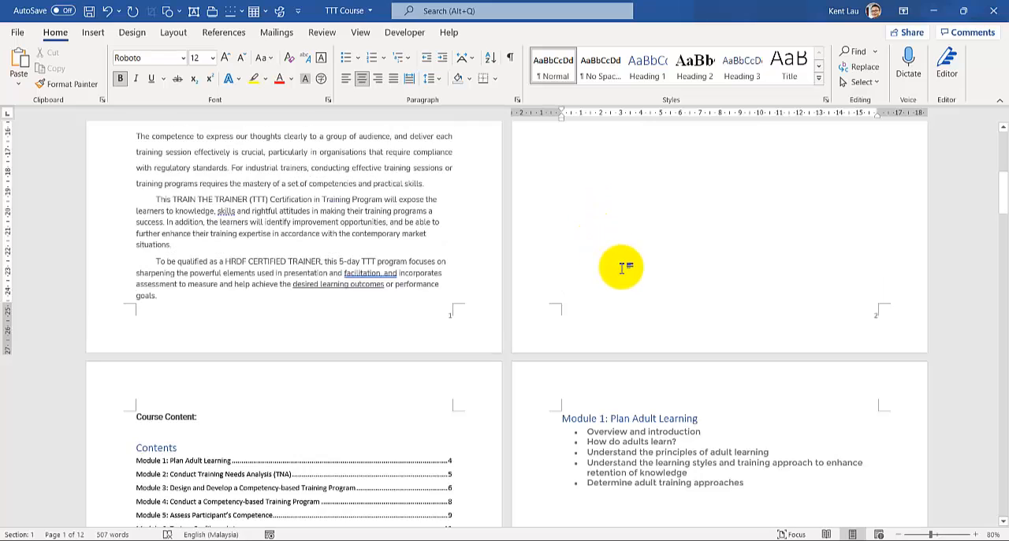
pyautogui.hotkey('ctrl', 'v')
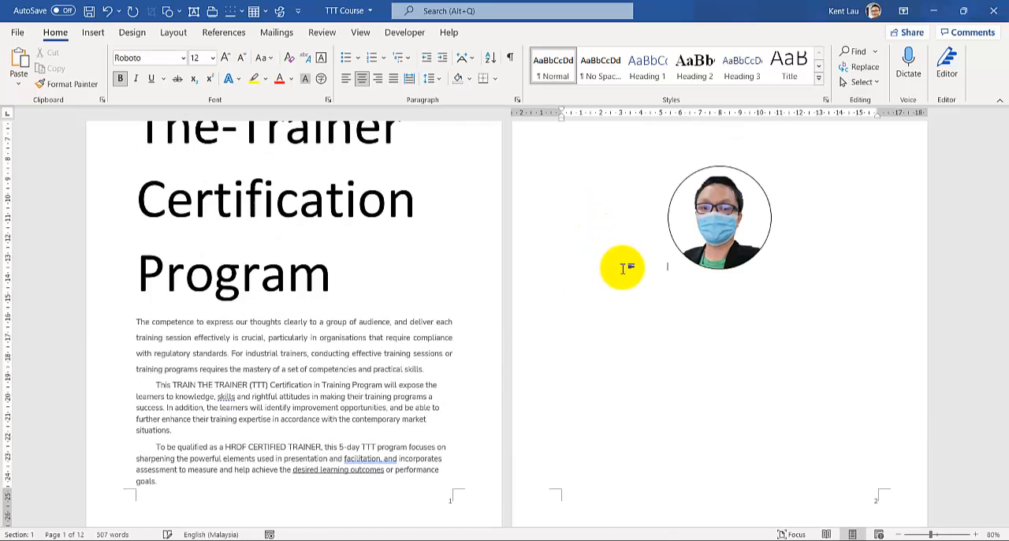
pyautogui.scroll(-2, 609, 354)
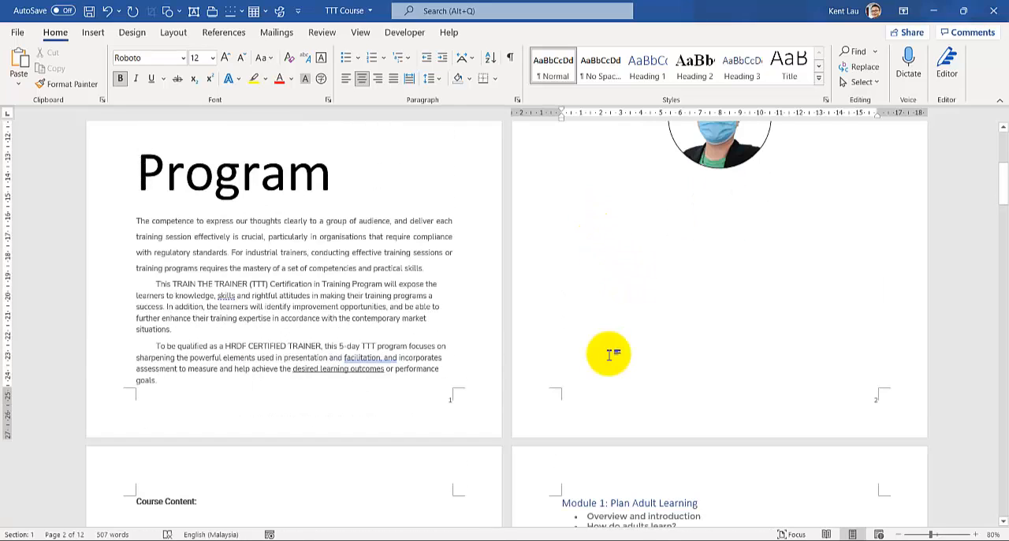
pyautogui.click(791, 185)
pyautogui.press('Return')
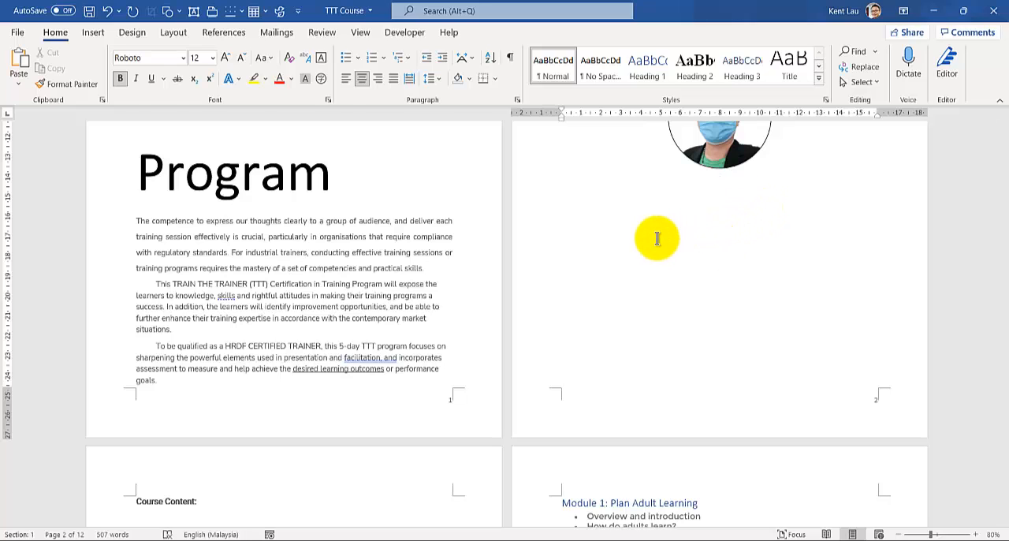
pyautogui.hotkey('ctrl', 'Return')
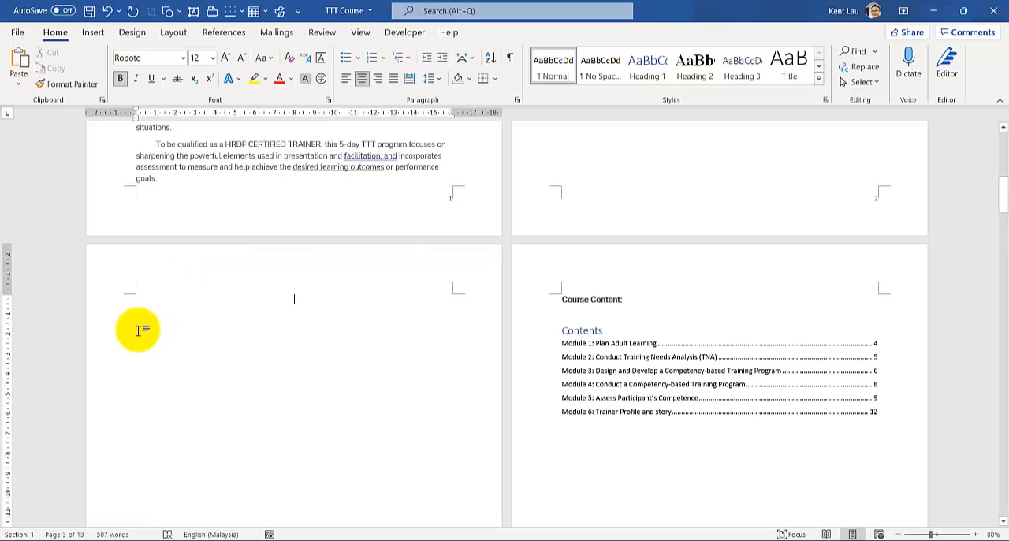
pyautogui.click(348, 80)
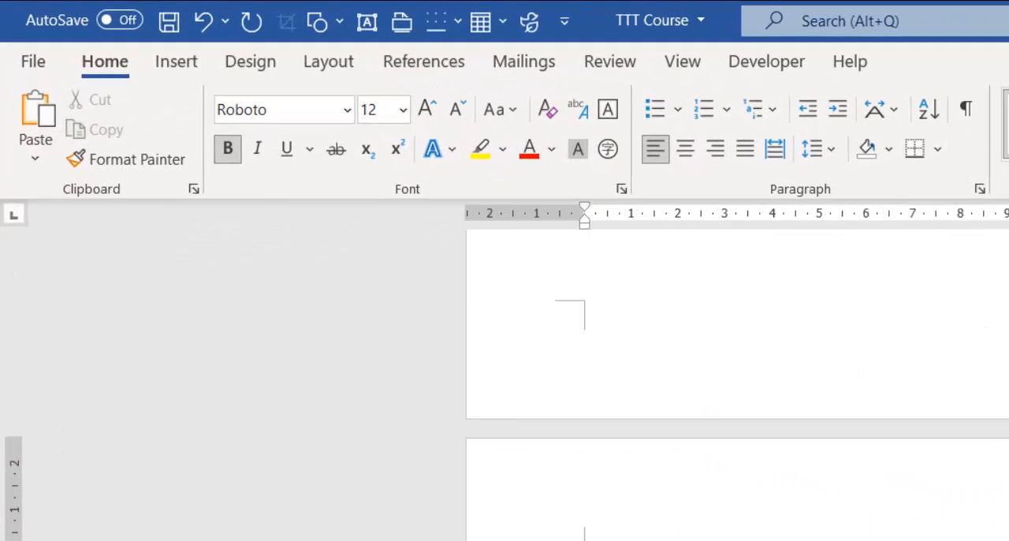
# - Try to insert an Automatic Table 1 table of contents on the new blank page 3
pyautogui.click(419, 65)
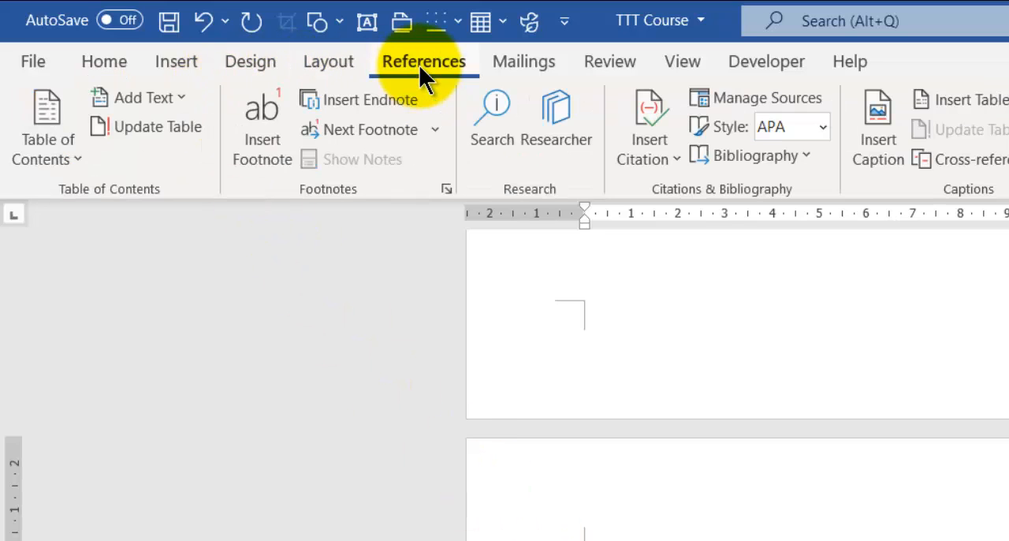
pyautogui.click(74, 162)
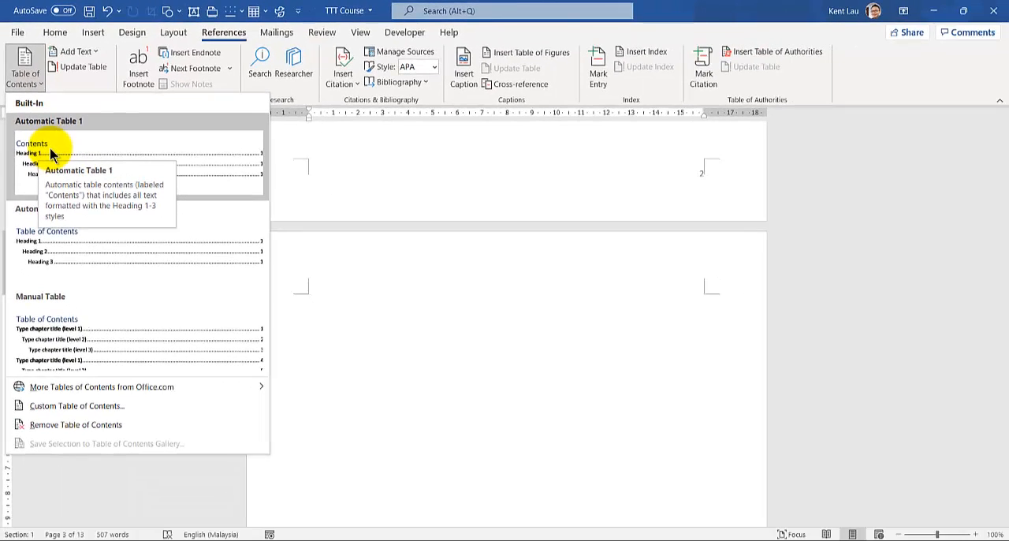
pyautogui.click(50, 147)
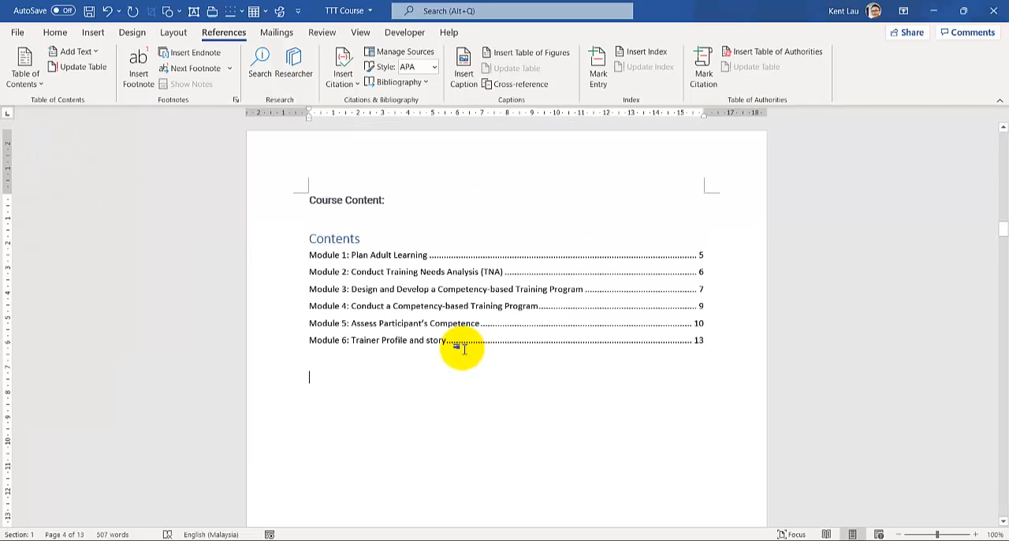
# - Try removing the page break on blank page 3 and undo the deletion
pyautogui.keyDown('ctrl'); pyautogui.scroll(-2, 463, 347); pyautogui.keyUp('ctrl')
pyautogui.scroll(10, 458, 345)
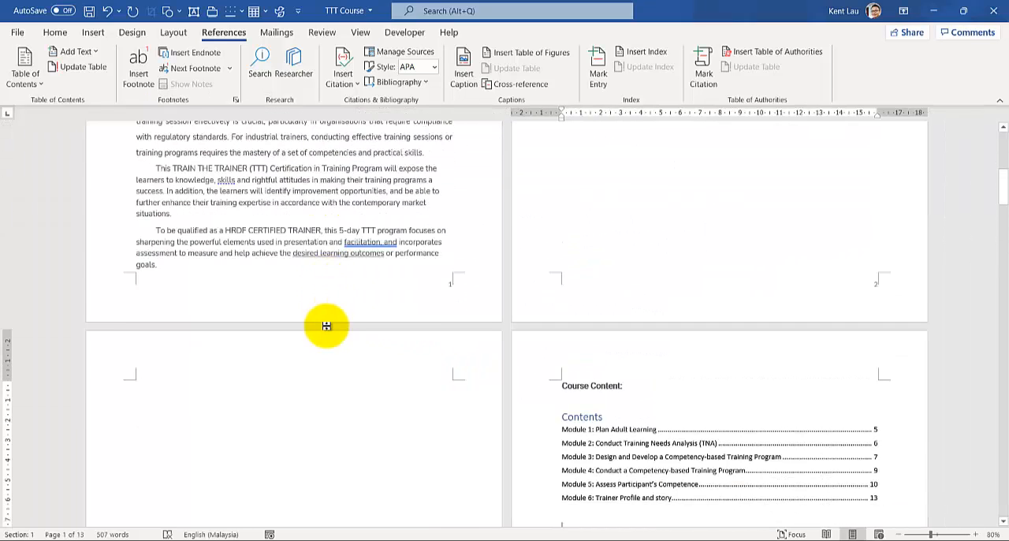
pyautogui.scroll(11, 326, 326)
pyautogui.scroll(-10, 326, 325)
pyautogui.click(155, 407)
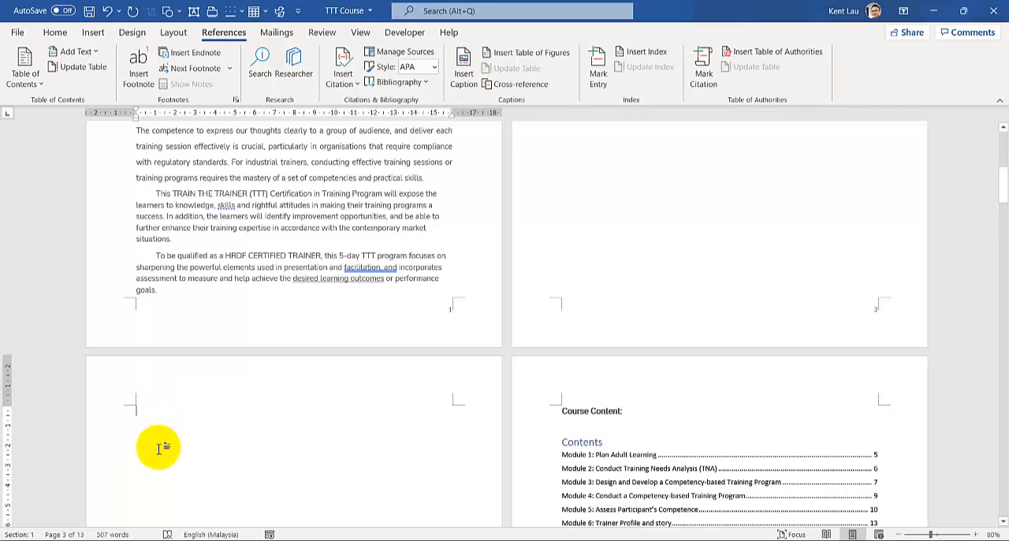
pyautogui.scroll(-1, 158, 448)
pyautogui.press('Delete')
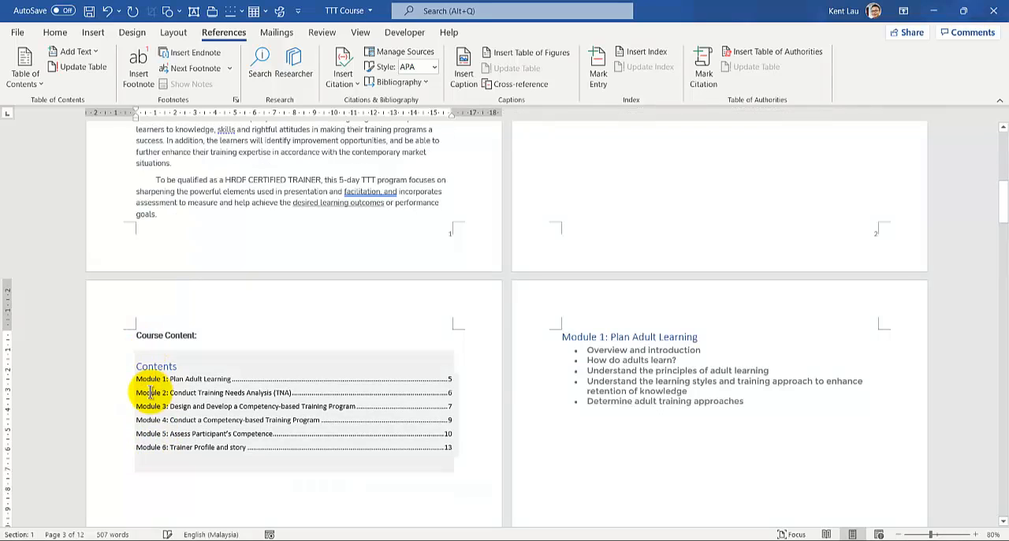
pyautogui.scroll(-10, 138, 424)
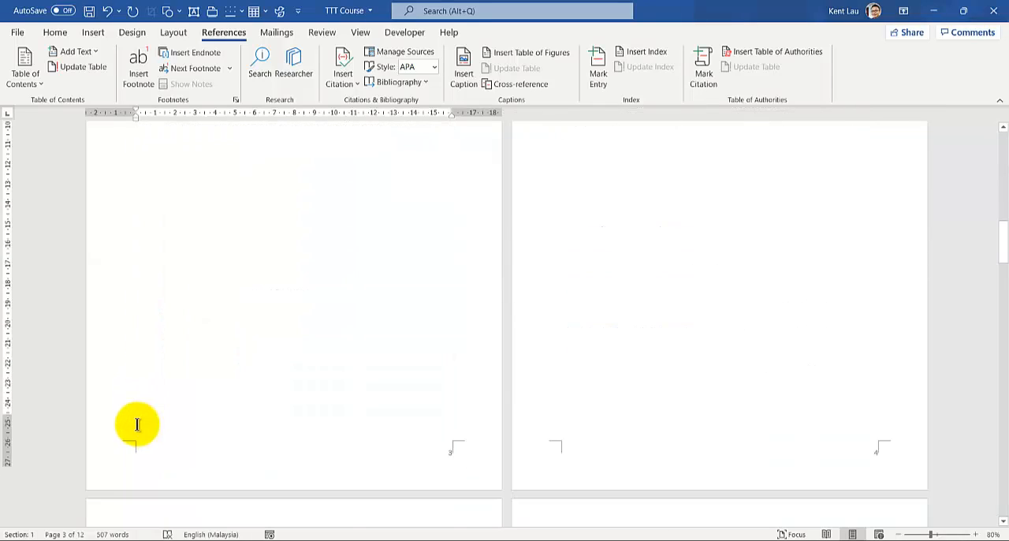
pyautogui.scroll(15, 138, 430)
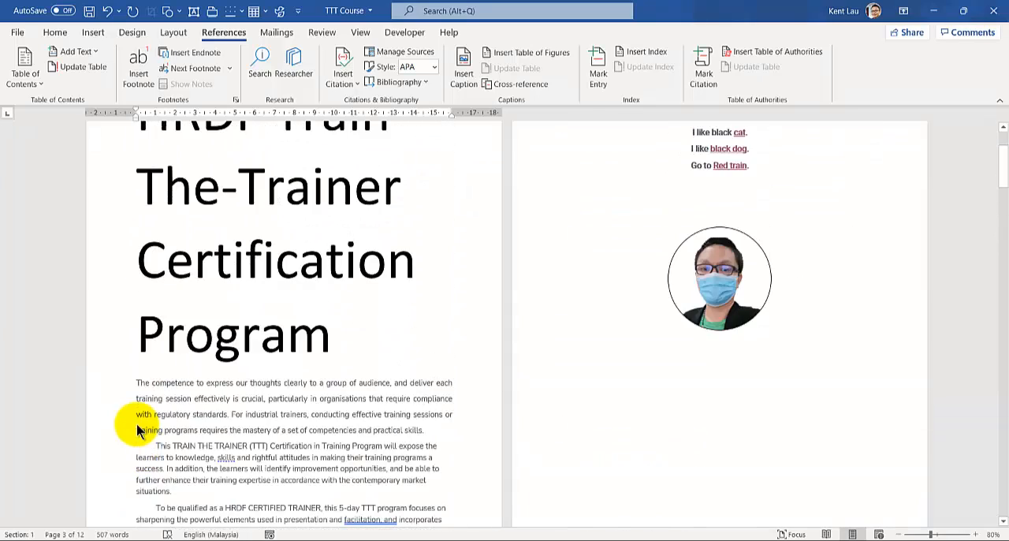
pyautogui.scroll(-1, 136, 430)
pyautogui.hotkey('ctrl', 'z')
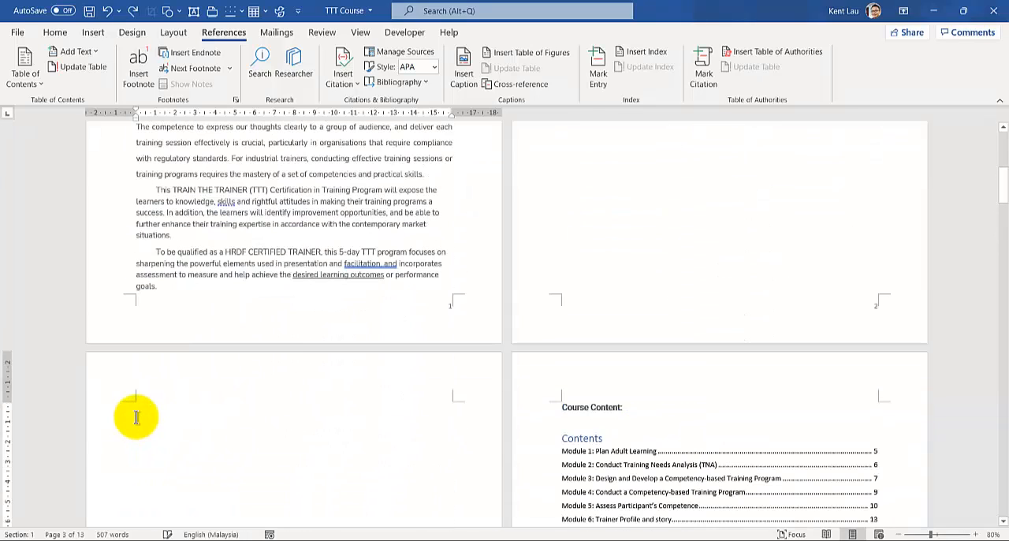
# - Delete the Course Content heading together with the existing table of contents on page 4
pyautogui.click(30, 79)
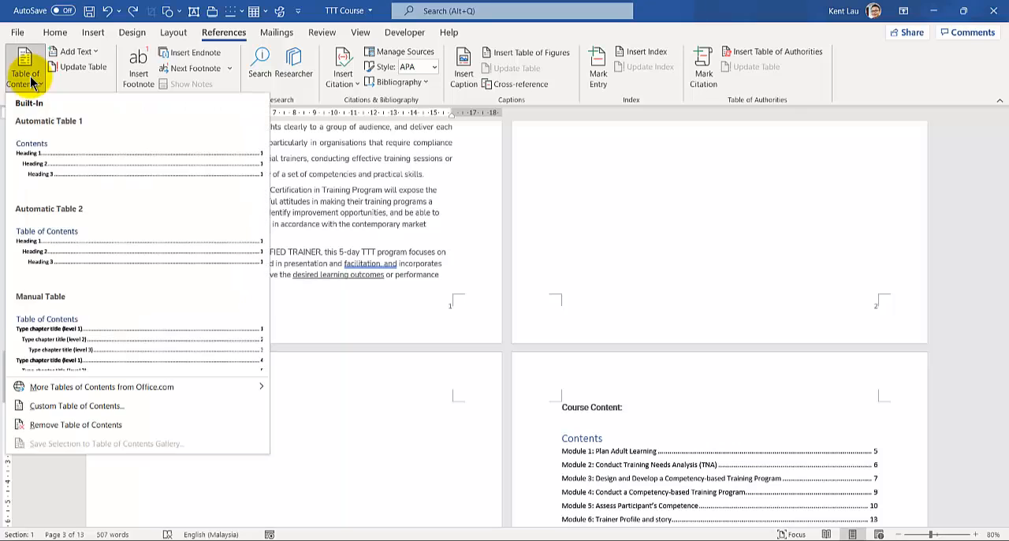
pyautogui.click(363, 387)
pyautogui.scroll(-2, 362, 387)
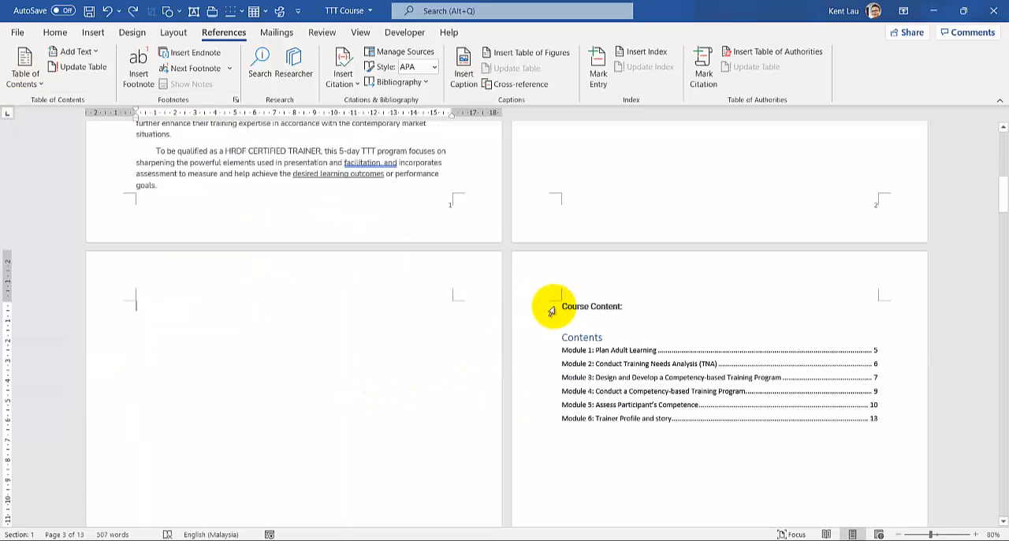
pyautogui.moveTo(562, 308); pyautogui.dragTo(649, 462)
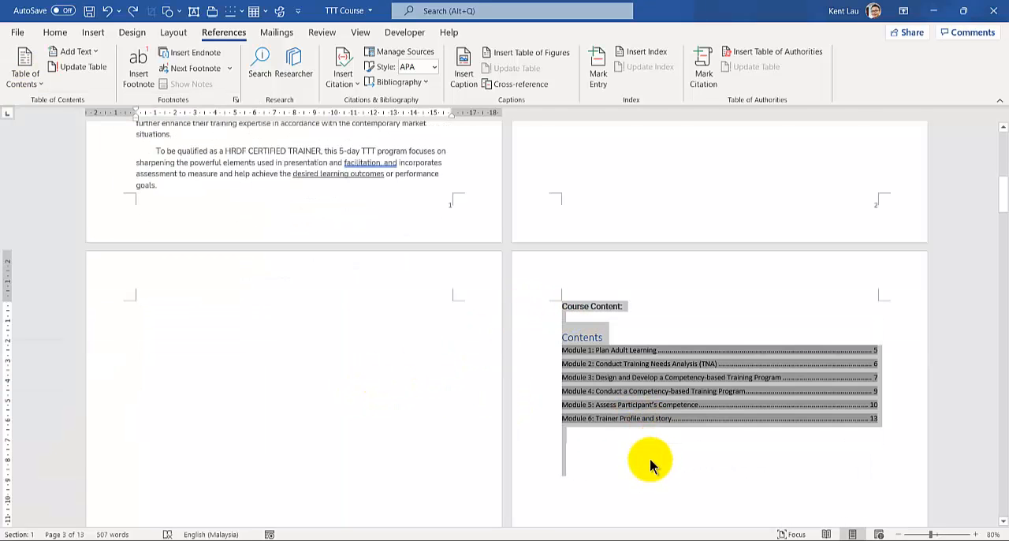
pyautogui.press('Delete')
# - Insert an Automatic Table 1 table of contents on blank page 3
pyautogui.click(164, 300)
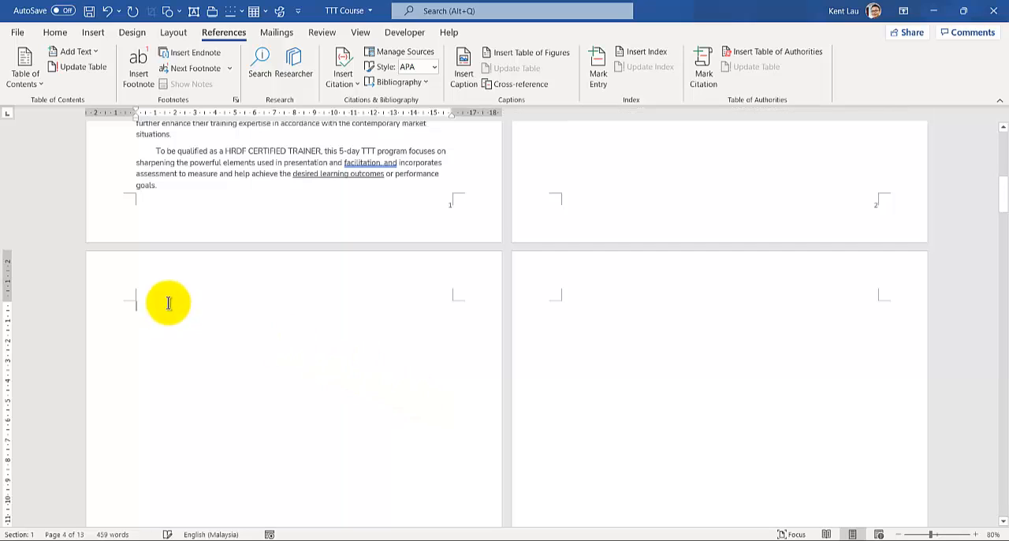
pyautogui.click(35, 89)
pyautogui.click(45, 158)
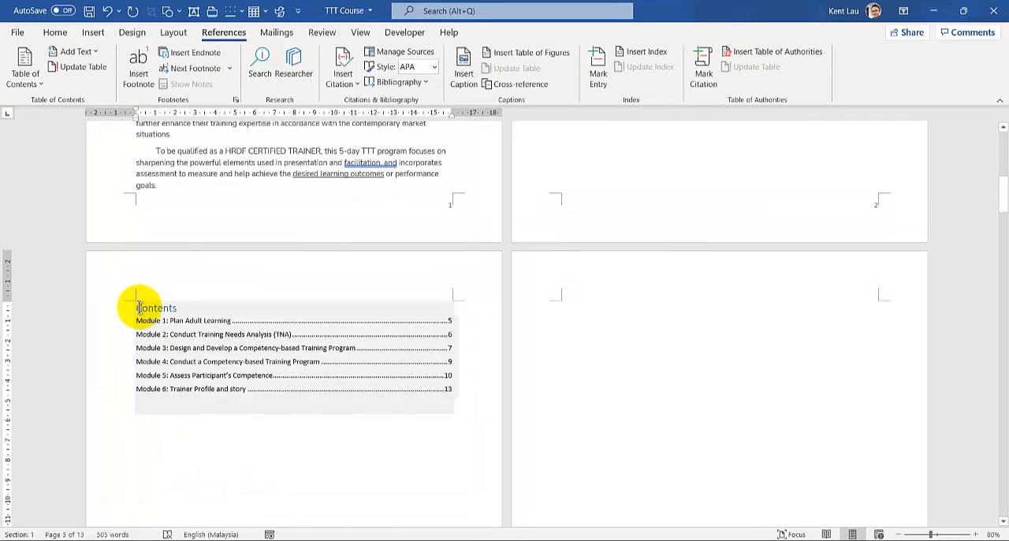
pyautogui.scroll(-3, 204, 389)
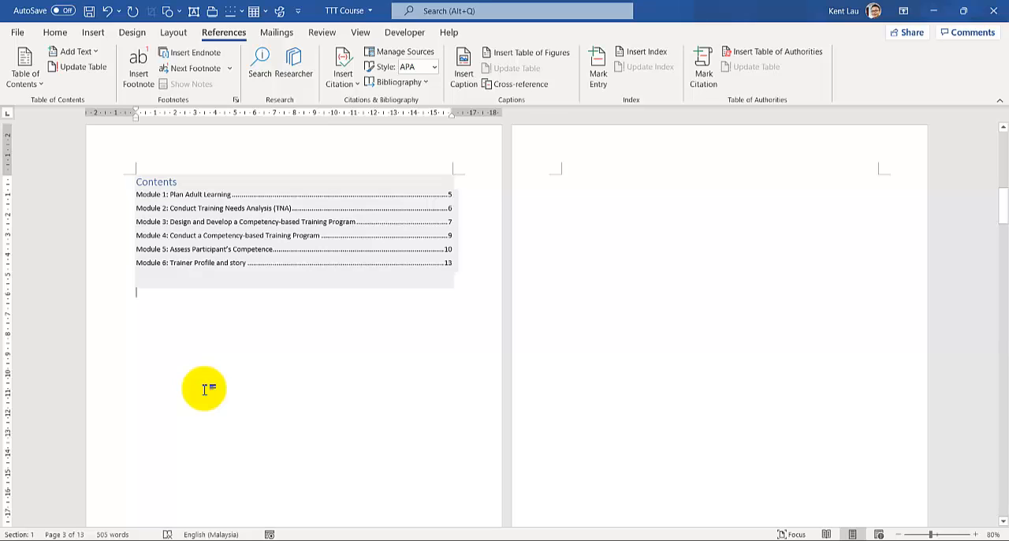
pyautogui.scroll(2, 205, 389)
pyautogui.scroll(2, 182, 370)
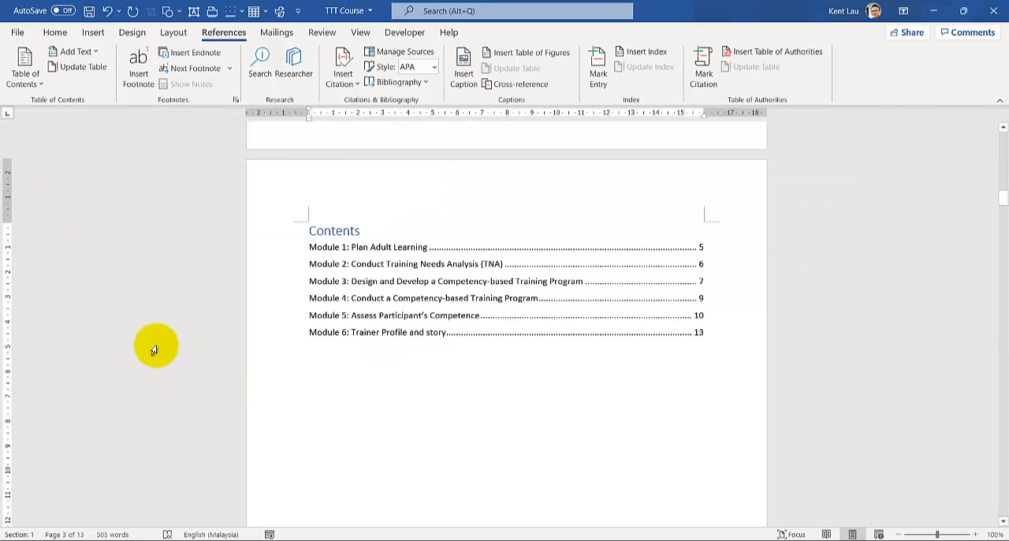
pyautogui.click(41, 83)
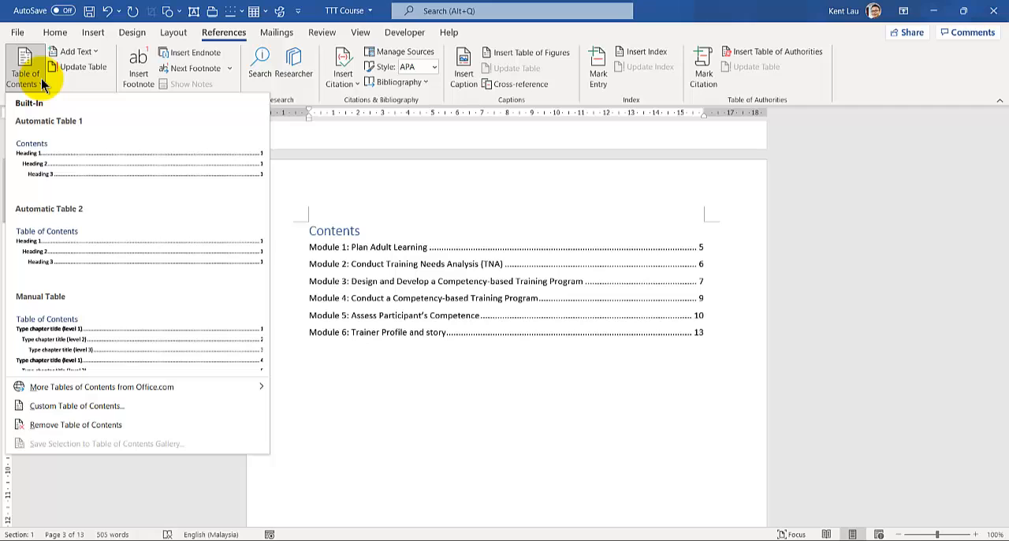
pyautogui.click(486, 281)
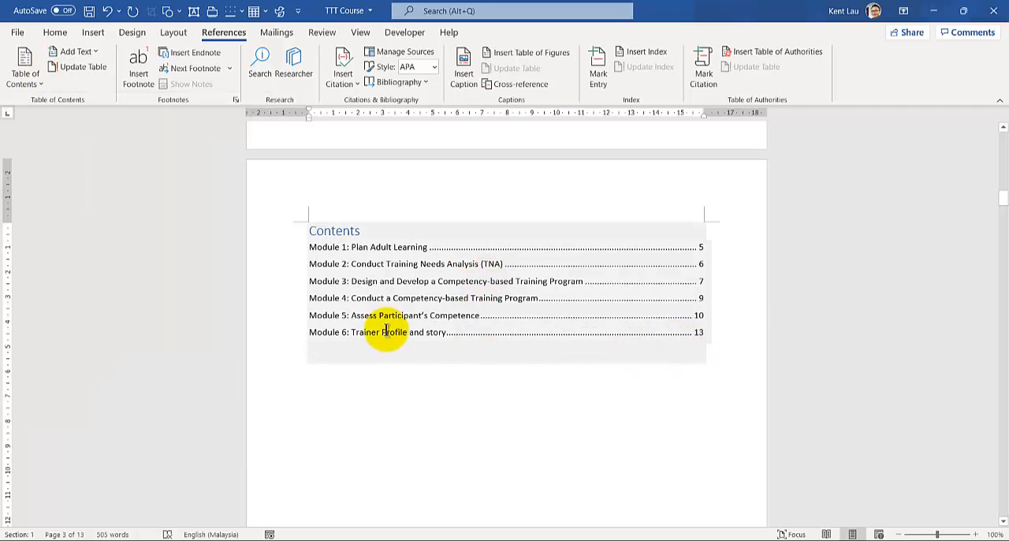
# - Follow the Module 6 link in the table of contents and look over the trainer profile page
pyautogui.click(699, 335)
pyautogui.keyDown('ctrl'); pyautogui.click(698, 335); pyautogui.keyUp('ctrl')
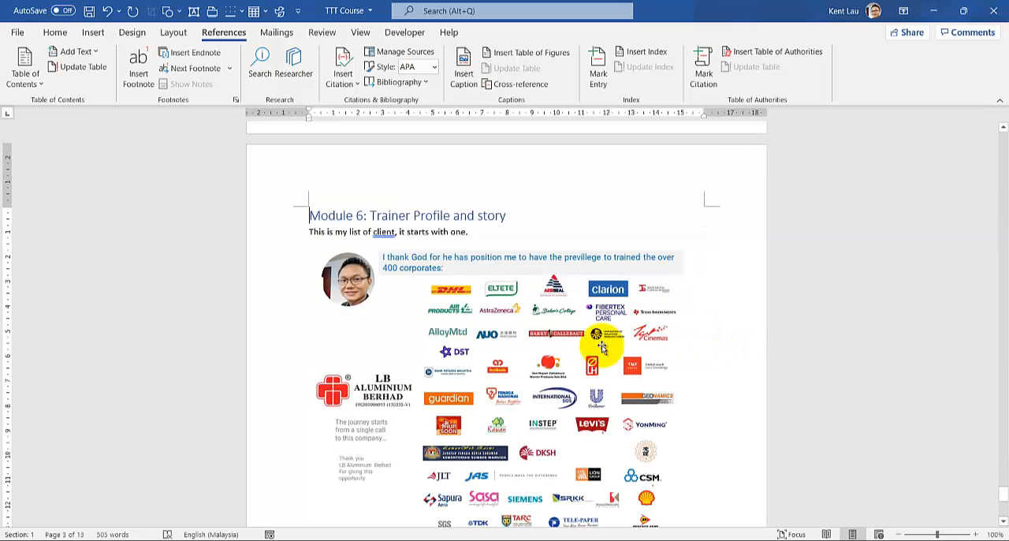
pyautogui.scroll(-5, 408, 385)
pyautogui.scroll(-3, 512, 423)
pyautogui.scroll(8, 429, 387)
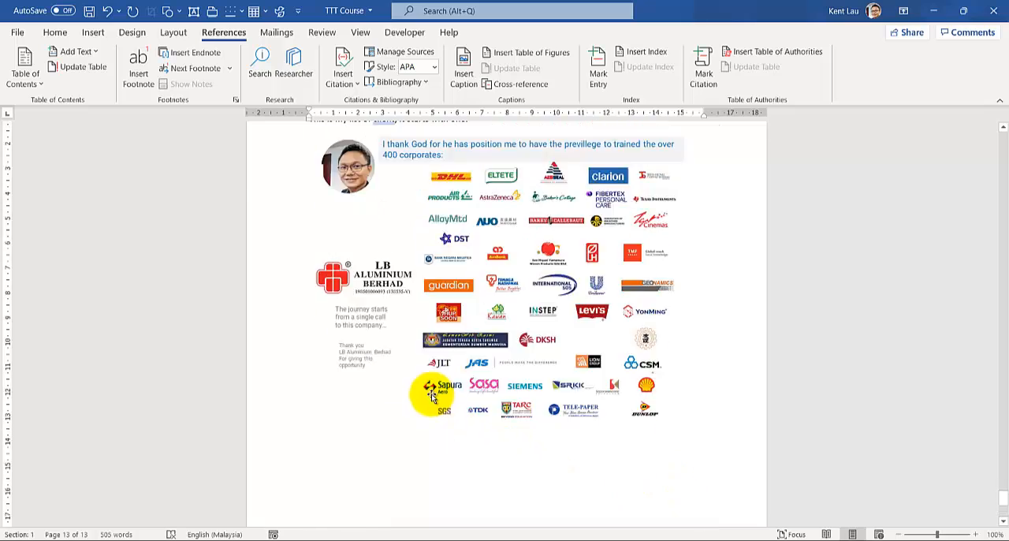
# - Insert a line and a page break at the end of page 12 to push the Module 6 page one page further
pyautogui.scroll(3, 311, 337)
pyautogui.click(387, 218)
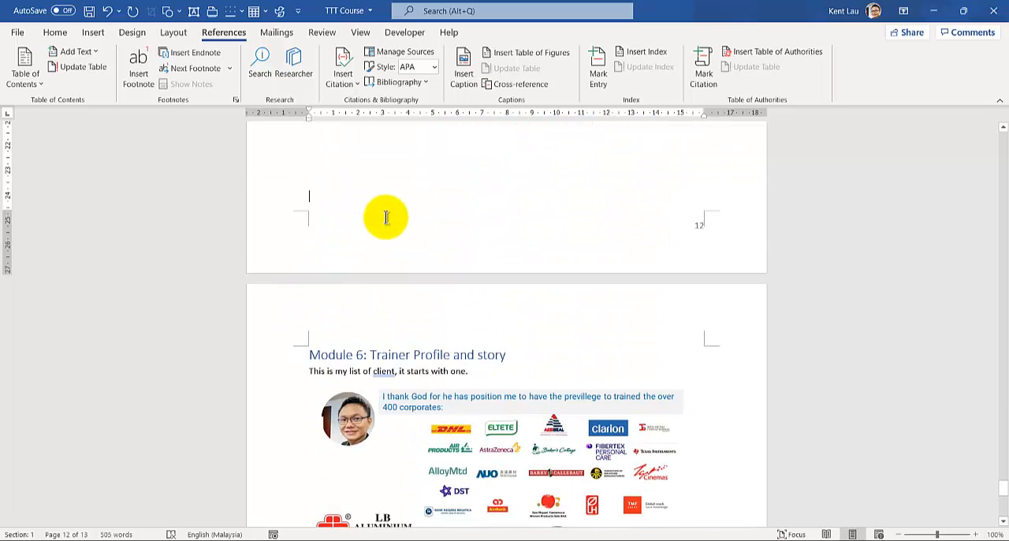
pyautogui.press('Return')
pyautogui.hotkey('ctrl', 'Return')
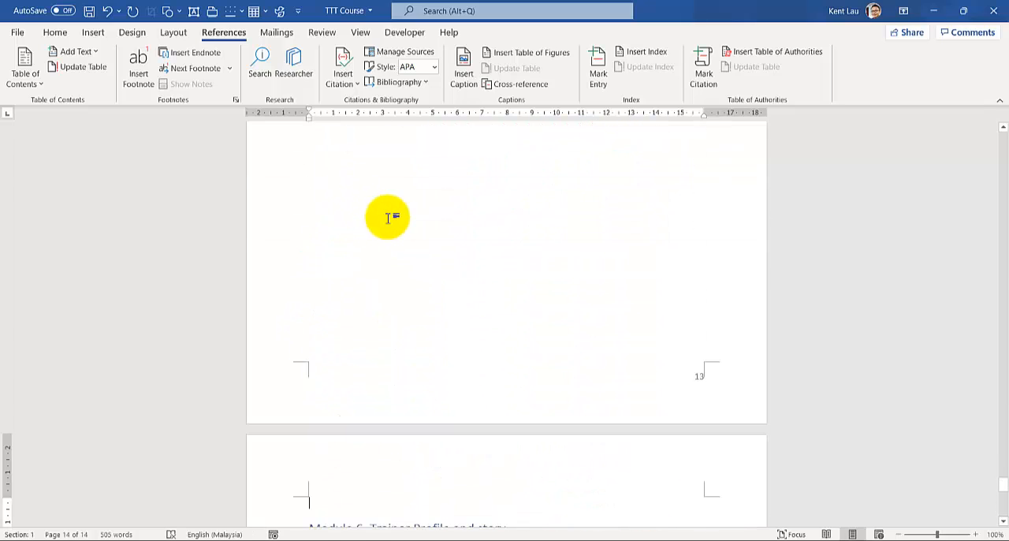
pyautogui.keyDown('ctrl'); pyautogui.scroll(-4, 387, 217); pyautogui.keyUp('ctrl')
pyautogui.scroll(5, 389, 226)
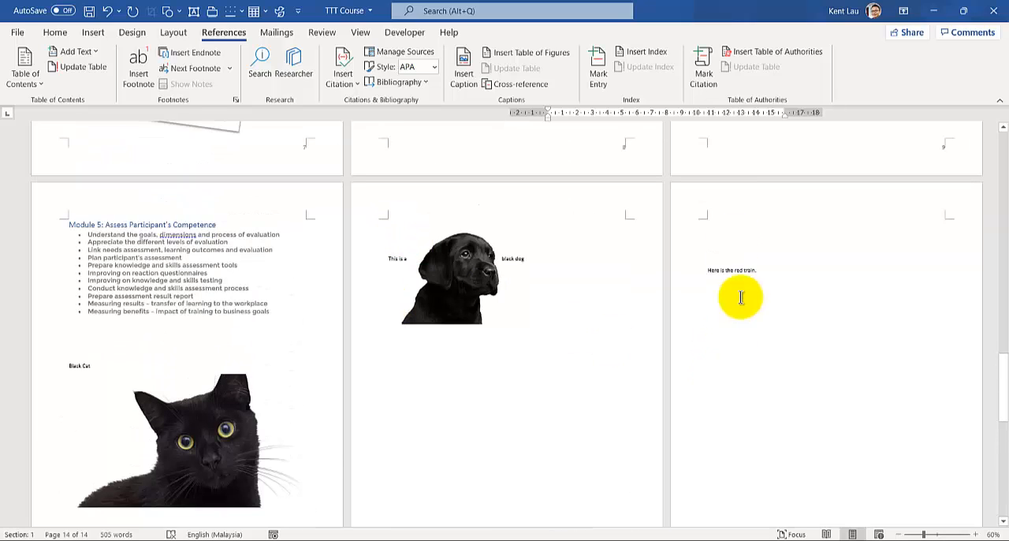
pyautogui.scroll(-8, 428, 347)
pyautogui.scroll(-3, 270, 383)
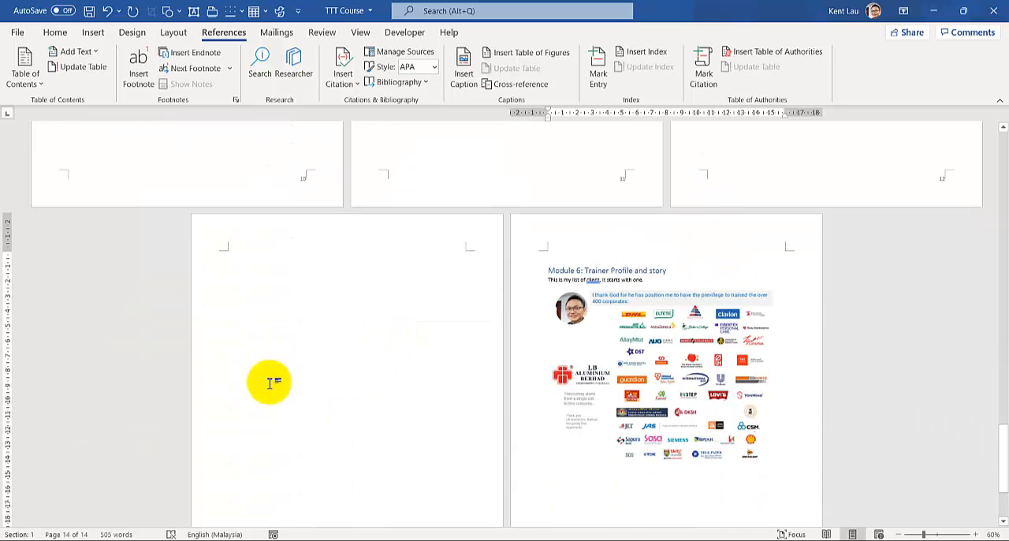
pyautogui.scroll(-3, 410, 330)
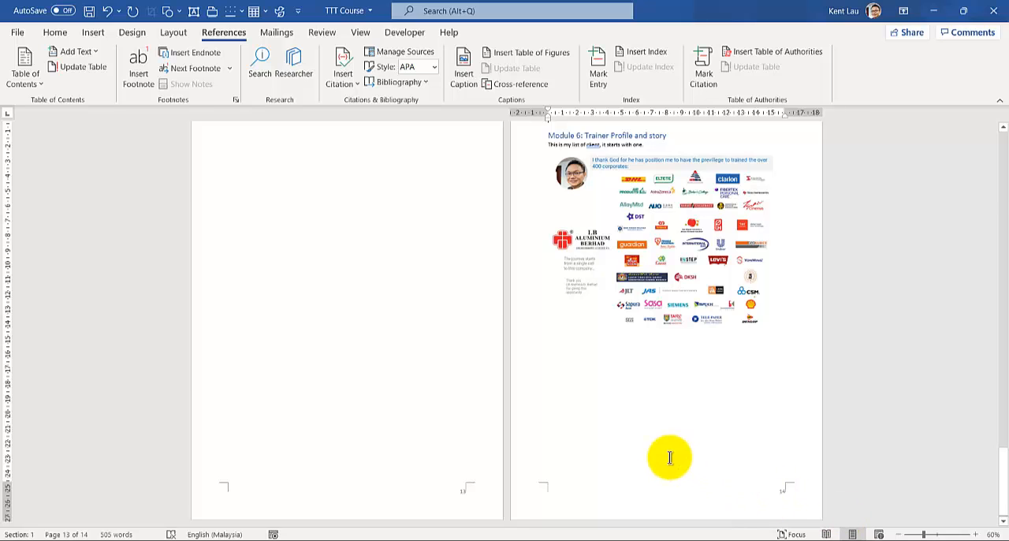
# - Return to the table of contents on page 3 and update its page numbers only
pyautogui.hotkey('ctrl', 'Home')
pyautogui.keyDown('ctrl'); pyautogui.scroll(4, 676, 439); pyautogui.keyUp('ctrl')
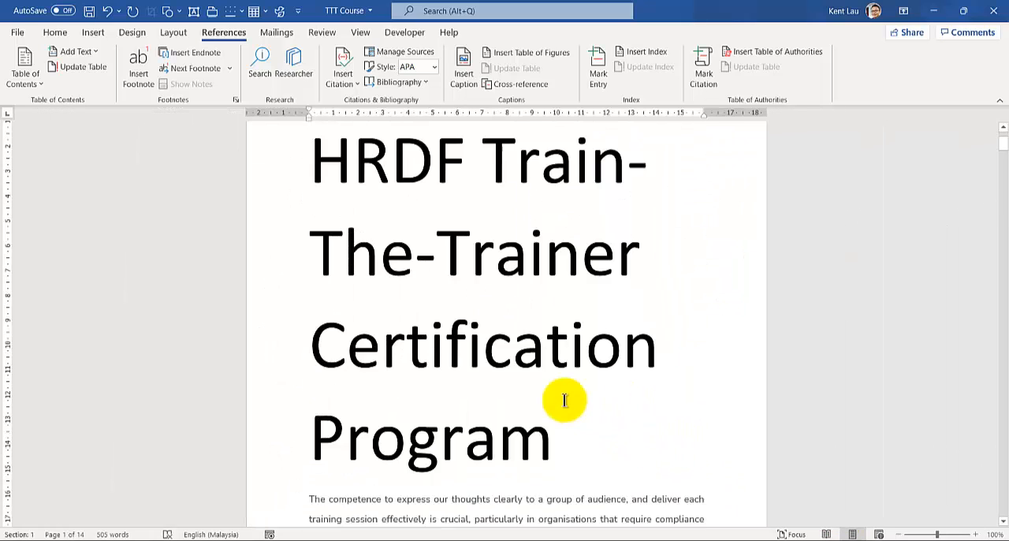
pyautogui.scroll(-15, 565, 400)
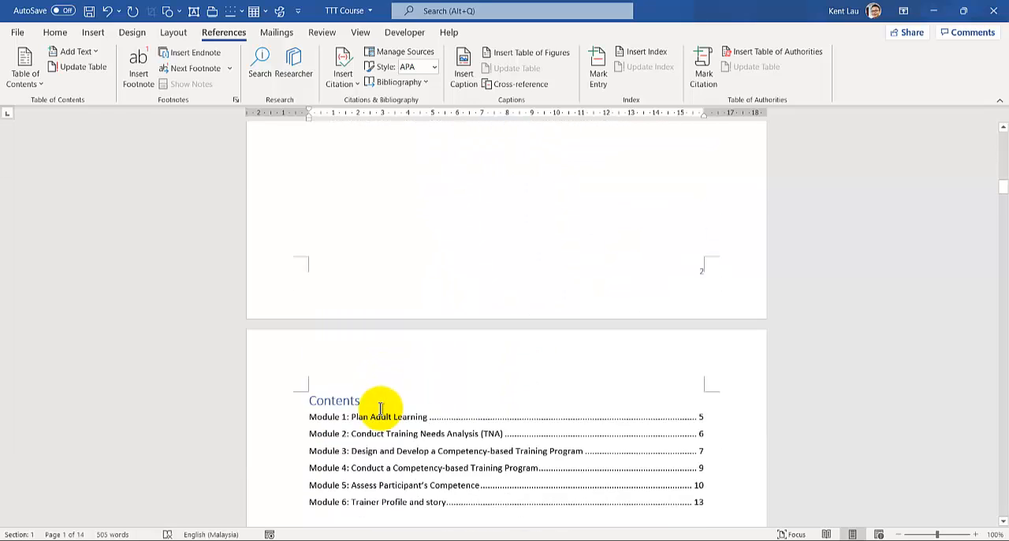
pyautogui.scroll(-2, 381, 409)
pyautogui.scroll(1, 581, 338)
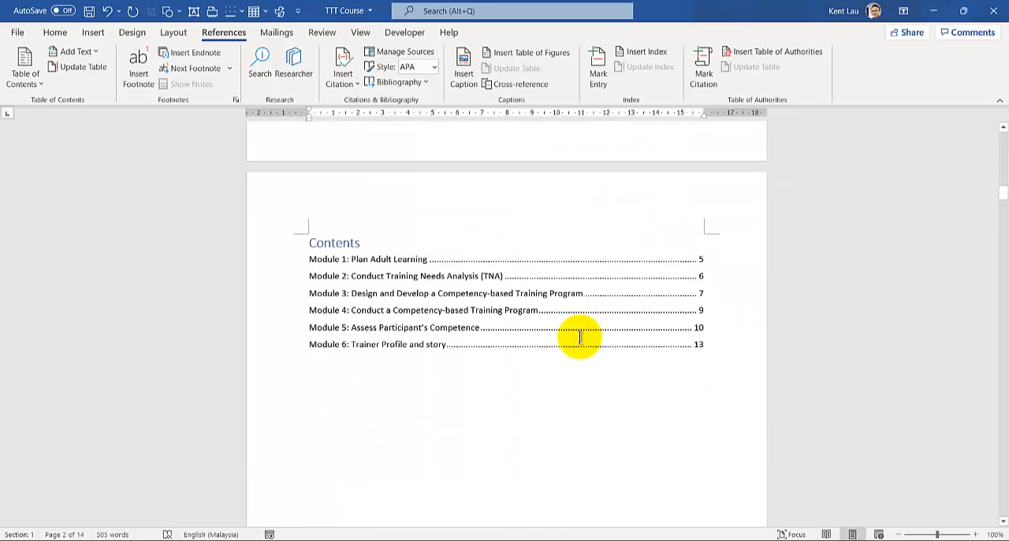
pyautogui.click(690, 351)
pyautogui.rightClick(476, 284)
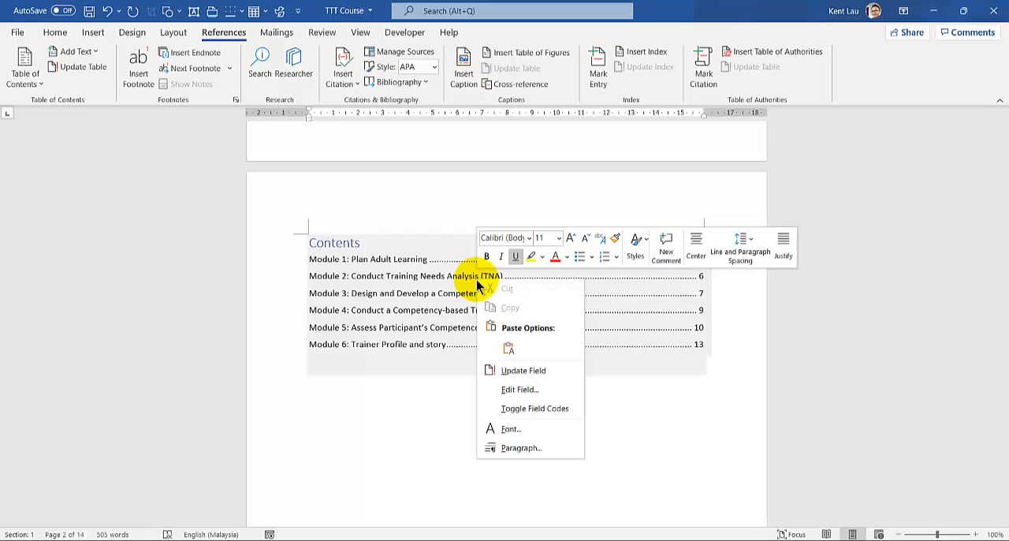
pyautogui.click(521, 370)
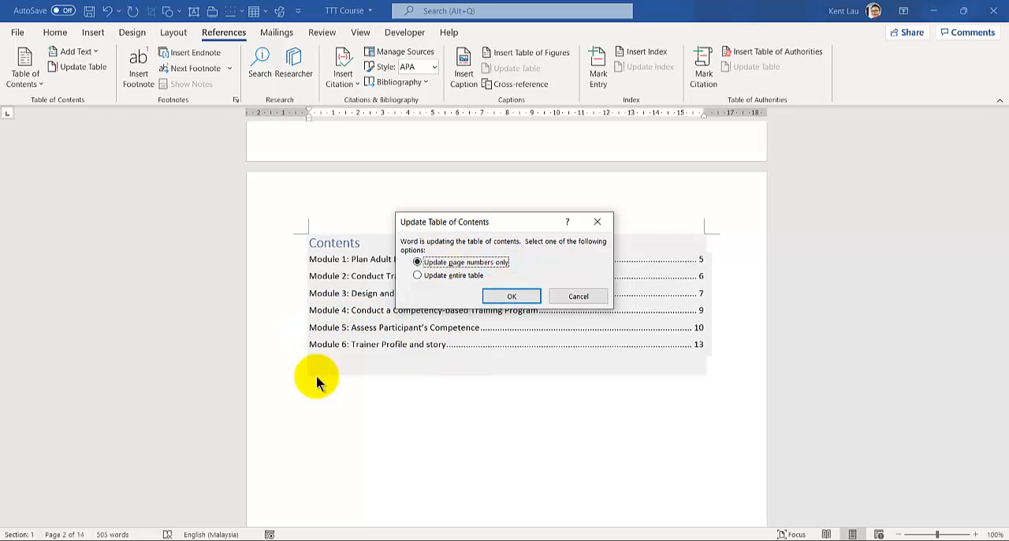
pyautogui.click(511, 297)
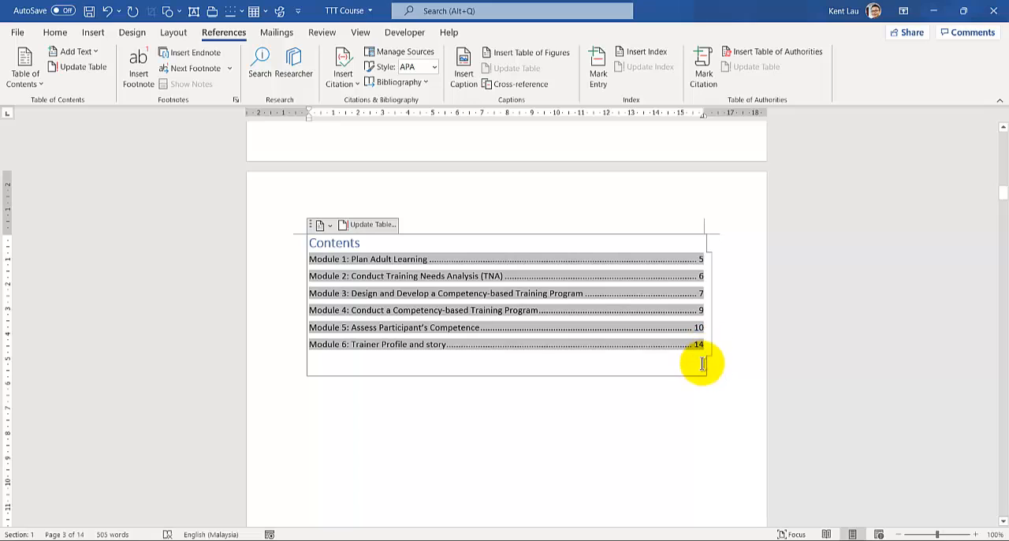
pyautogui.scroll(1, 701, 365)
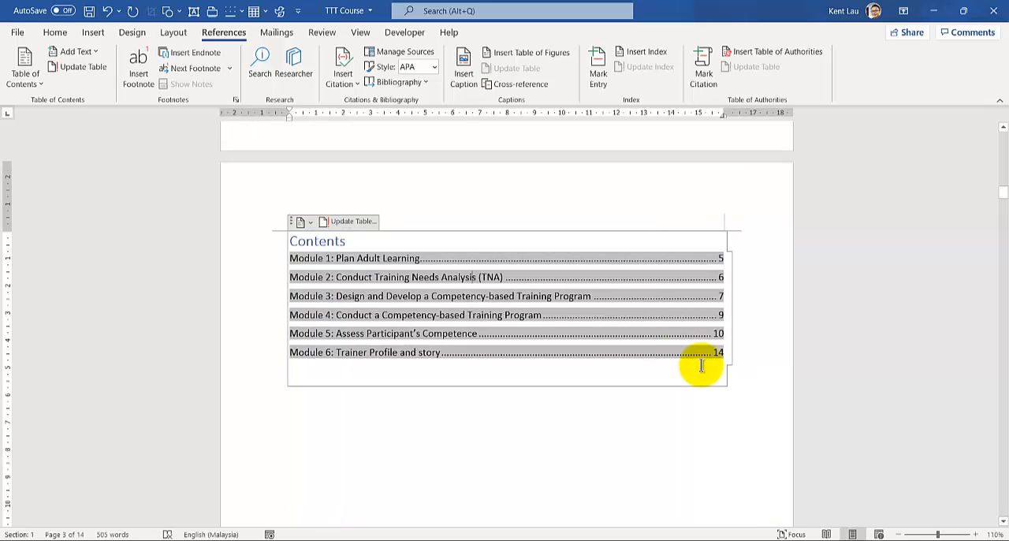
pyautogui.click(320, 430)
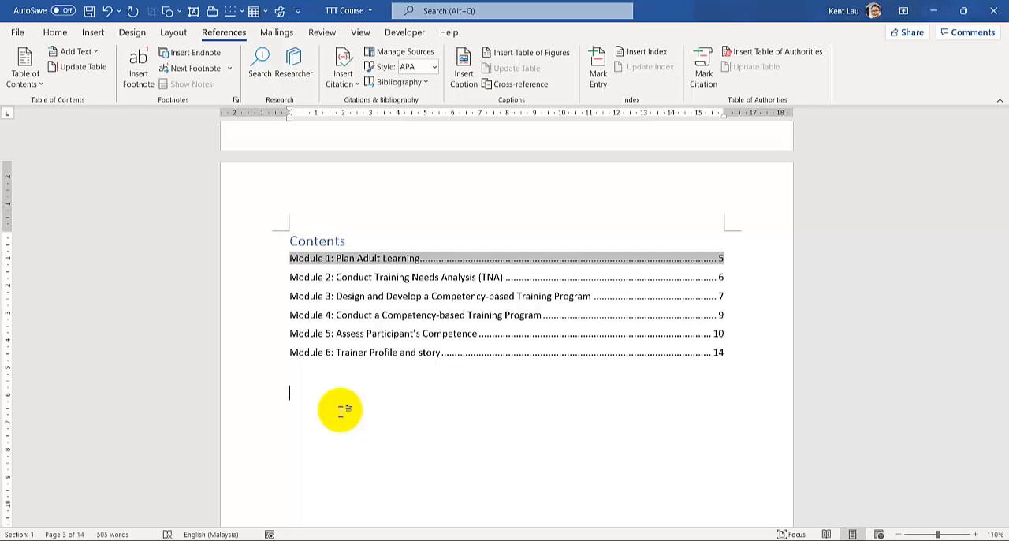
# - Open the footer of page 1 to inspect its page number, and return to the document body
pyautogui.keyDown('ctrl'); pyautogui.scroll(-2, 340, 410); pyautogui.keyUp('ctrl')
pyautogui.scroll(2, 341, 410)
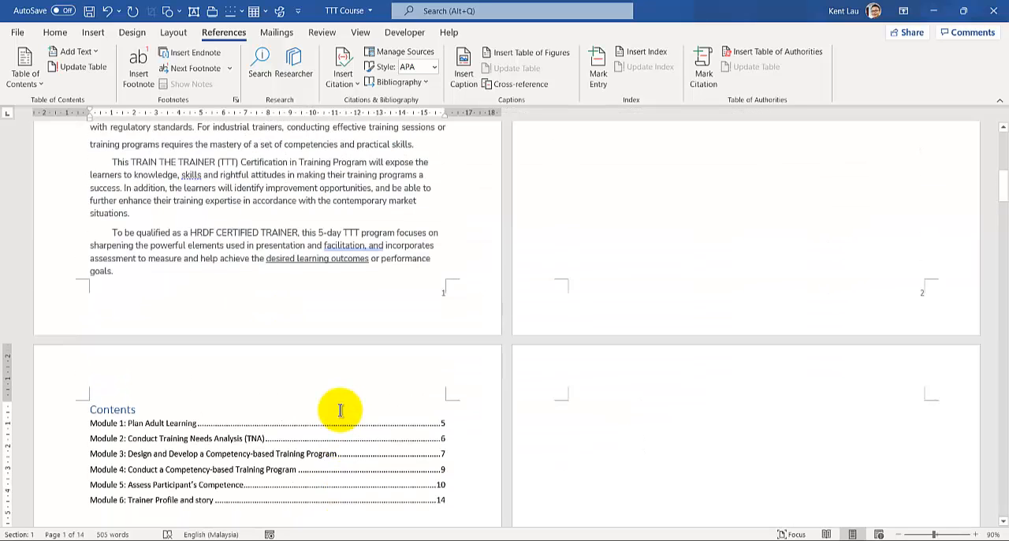
pyautogui.scroll(-2, 341, 410)
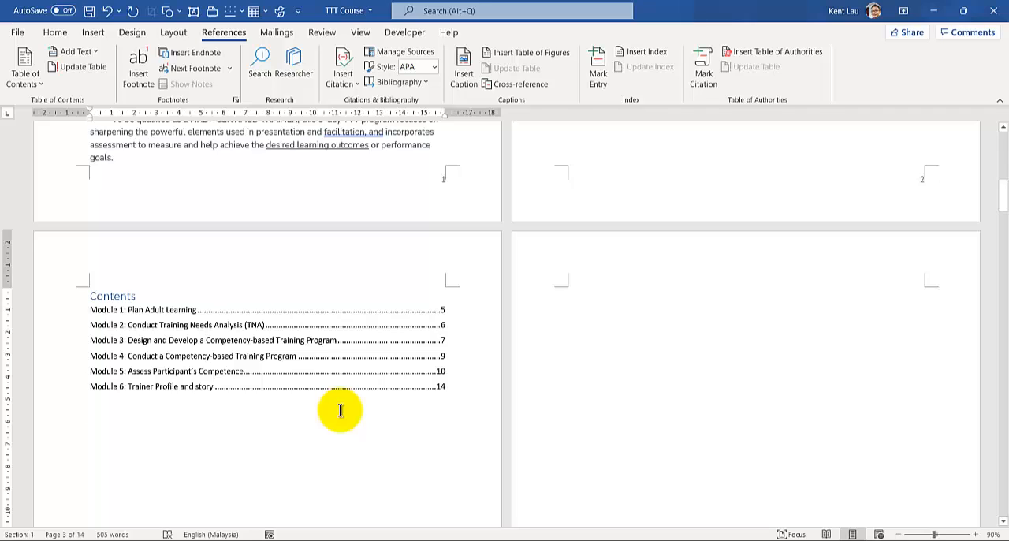
pyautogui.scroll(2, 341, 410)
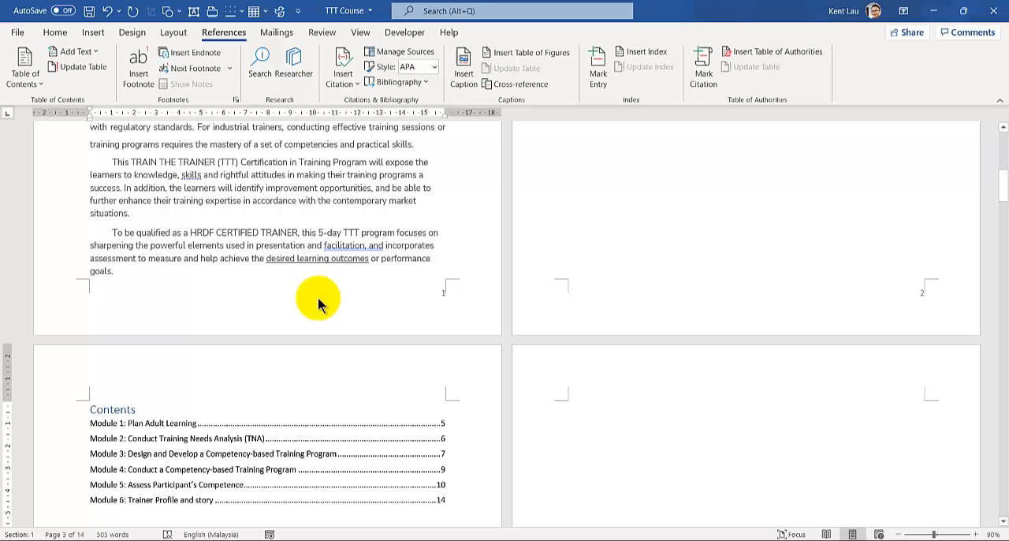
pyautogui.doubleClick(441, 293)
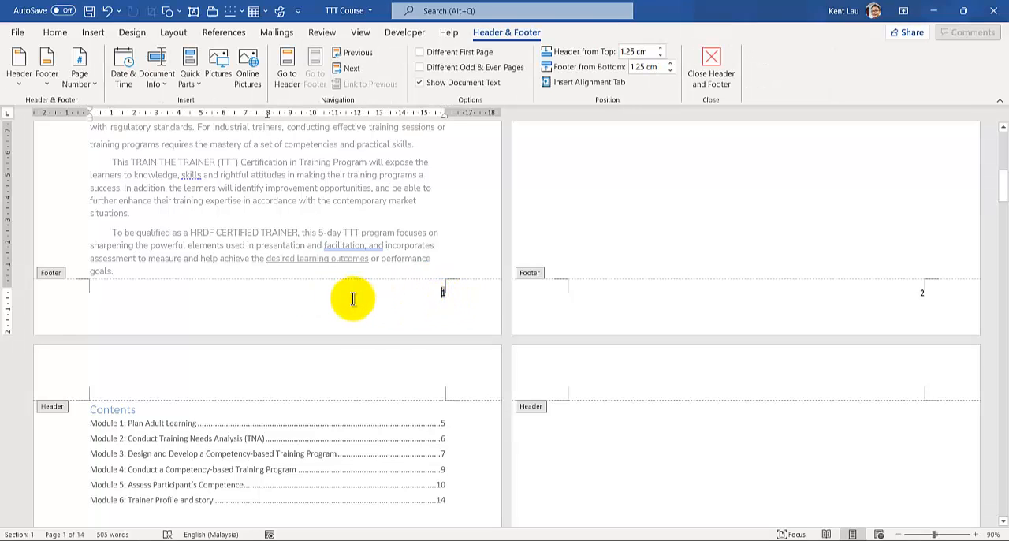
pyautogui.click(57, 33)
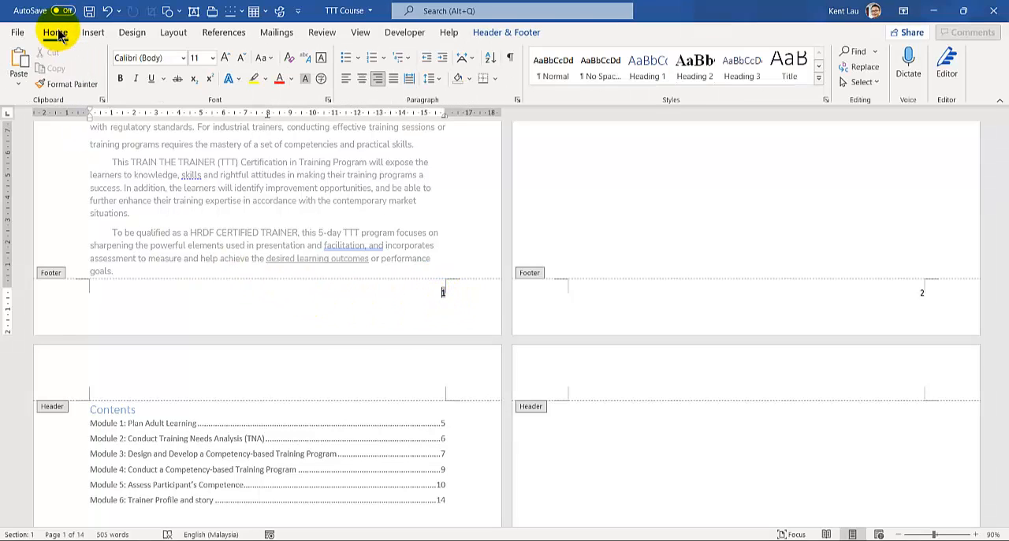
pyautogui.doubleClick(713, 239)
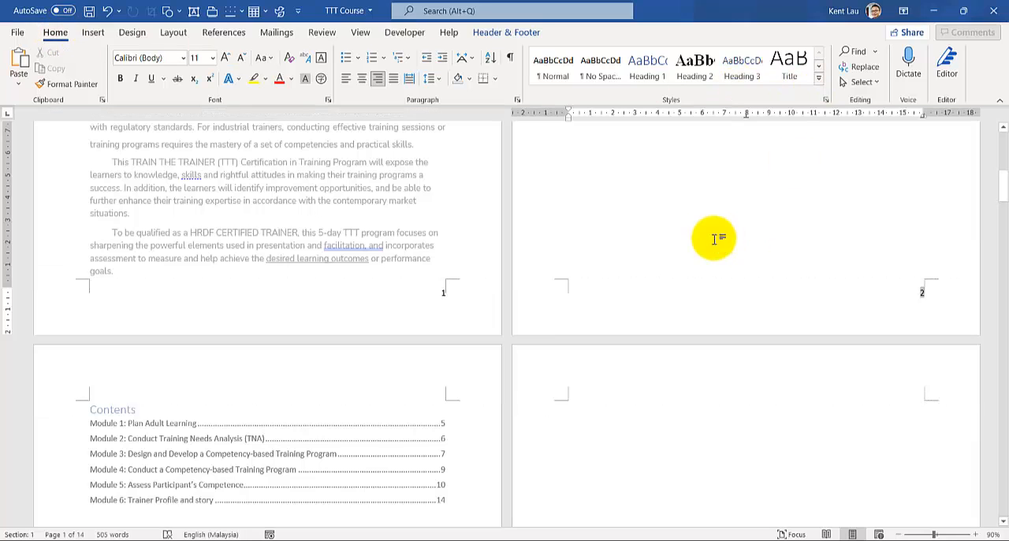
# - Examine the bottom-of-page number styles, such as Plain Number 3, without inserting one, and look over the first three pages
pyautogui.click(104, 36)
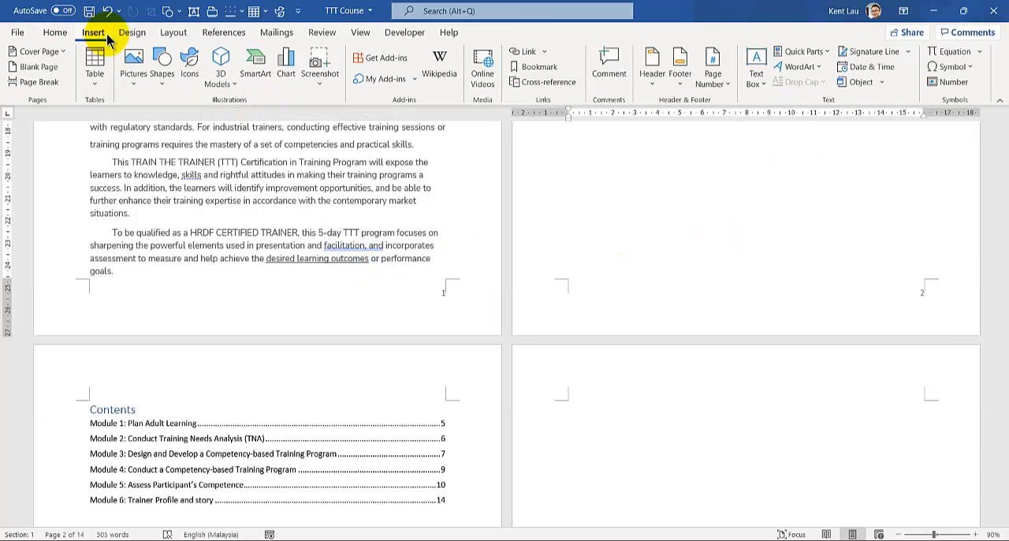
pyautogui.click(718, 85)
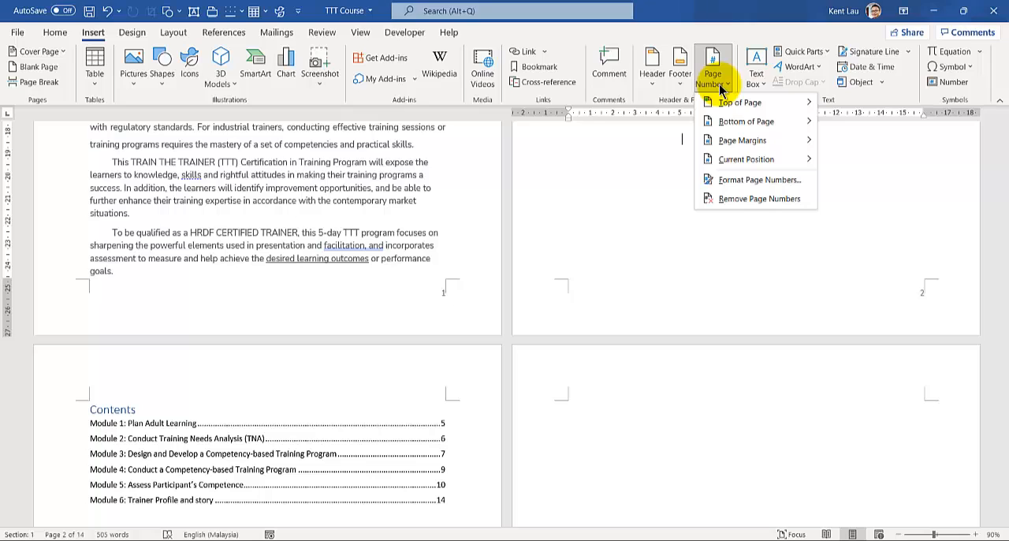
pyautogui.moveTo(734, 123)
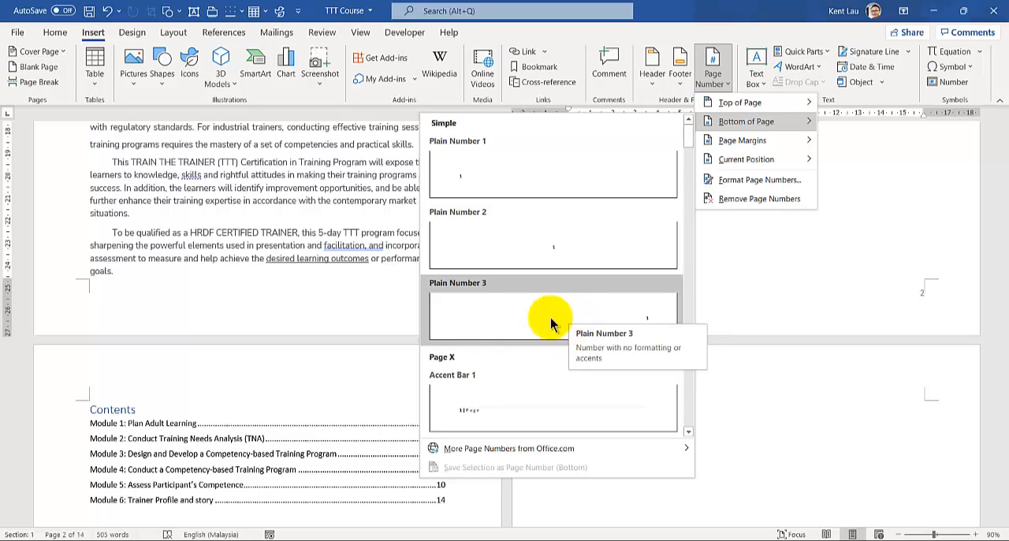
pyautogui.click(232, 306)
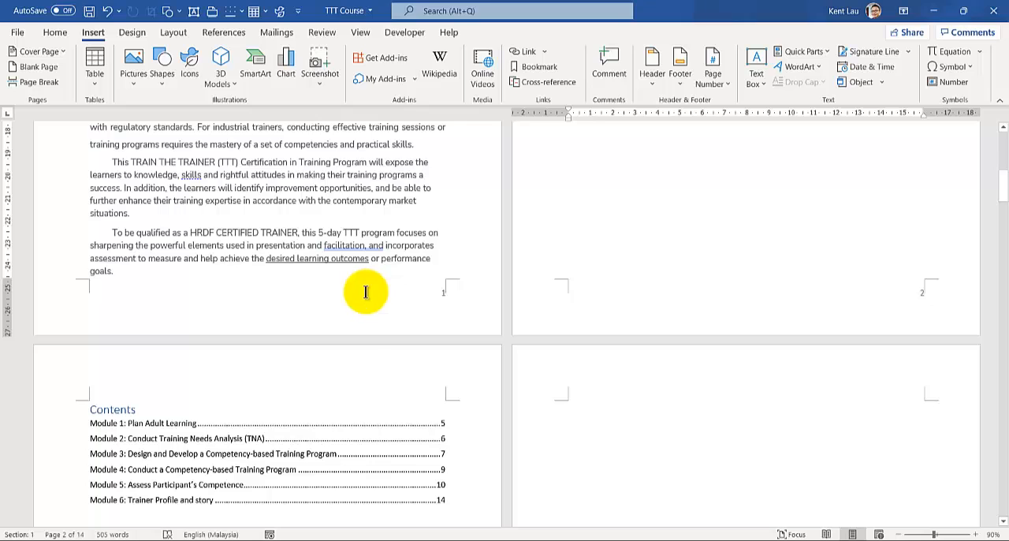
pyautogui.scroll(3, 366, 292)
pyautogui.scroll(-3, 361, 289)
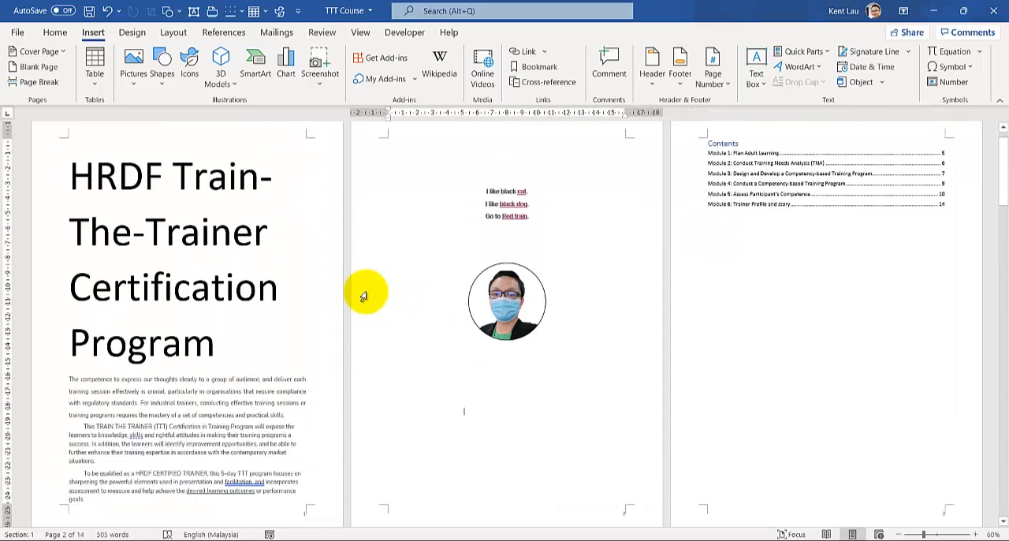
pyautogui.scroll(1, 364, 296)
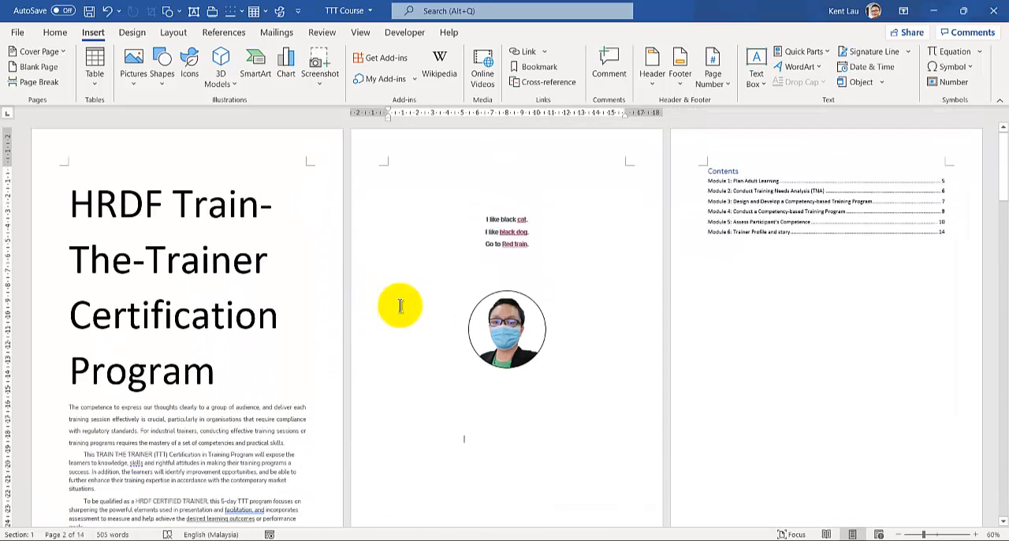